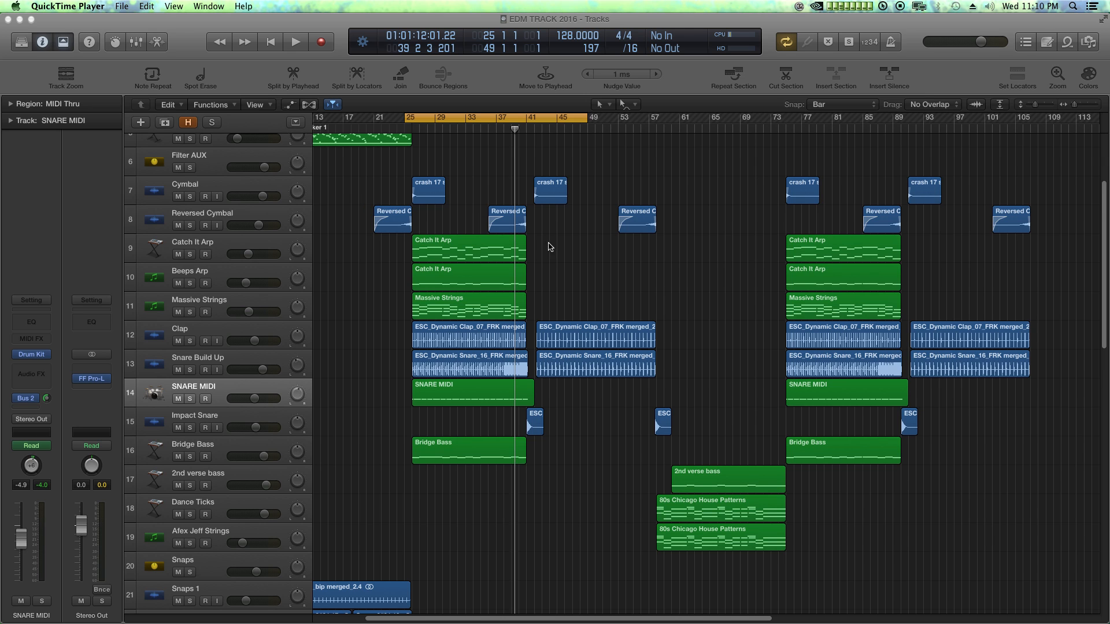
Step: Examine the Clap, Snare Build Up and SNARE MIDI regions from bar 25 to bar 57
{"action": "left_click", "coordinate": [564, 268]}
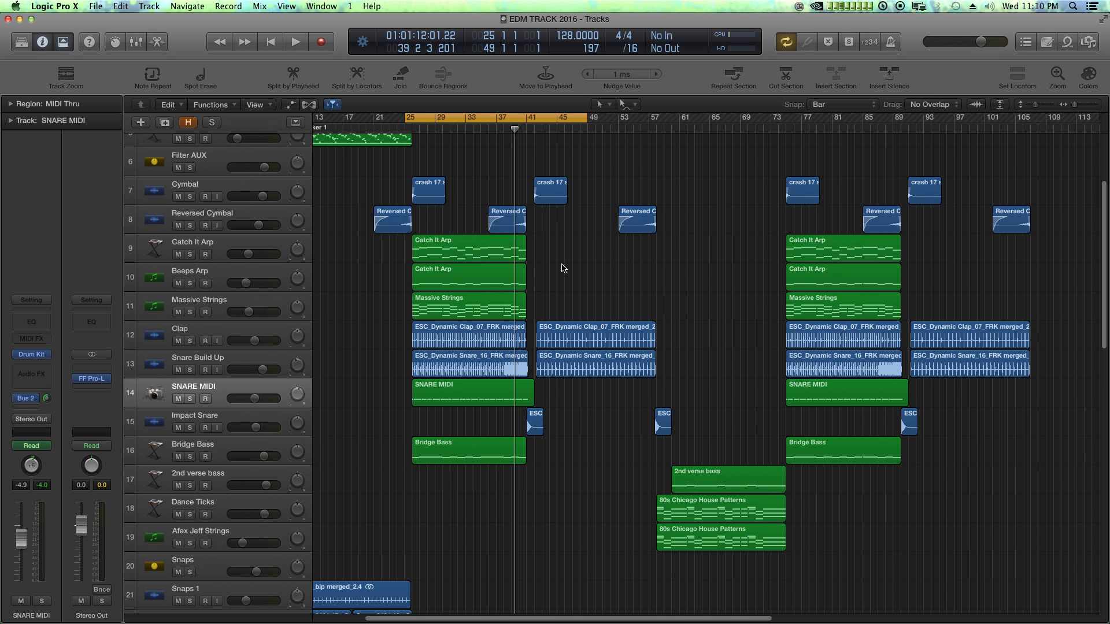
{"action": "key", "text": "super+Right"}
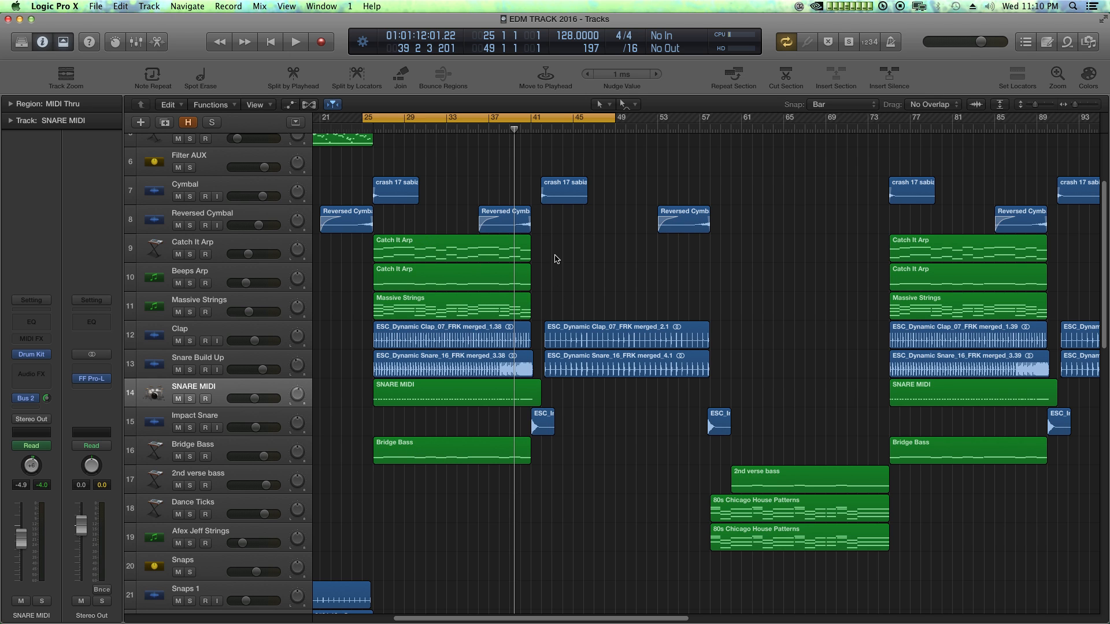
{"action": "left_click_drag", "start_coordinate": [555, 258], "coordinate": [639, 434]}
{"action": "scroll", "coordinate": [640, 444], "scroll_direction": "down", "scroll_amount": 10}
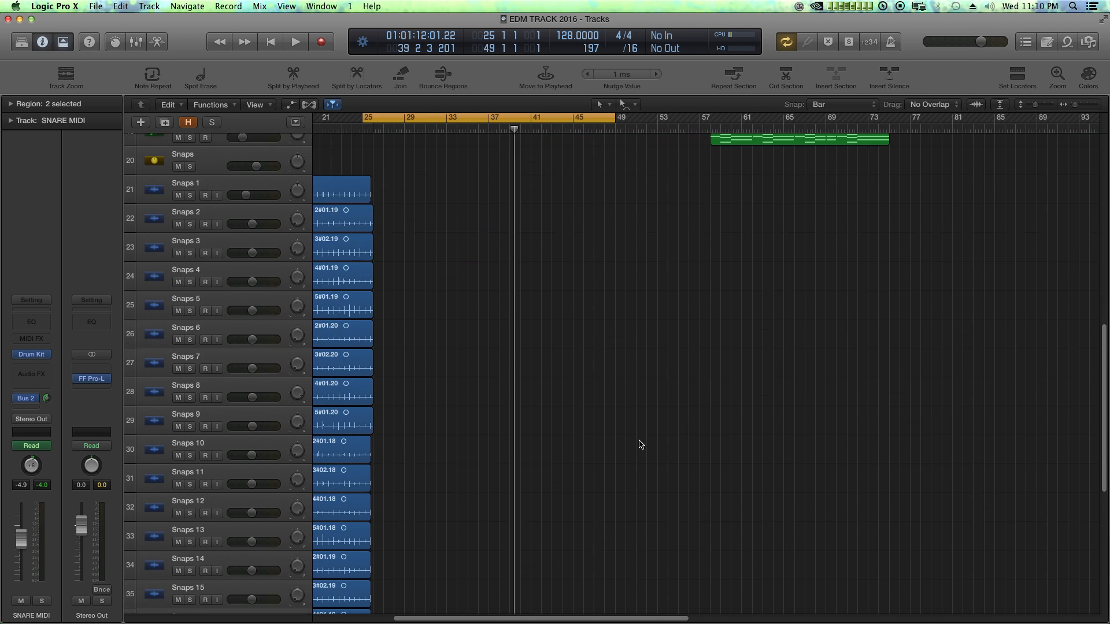
{"action": "scroll", "coordinate": [640, 444], "scroll_direction": "up", "scroll_amount": 10}
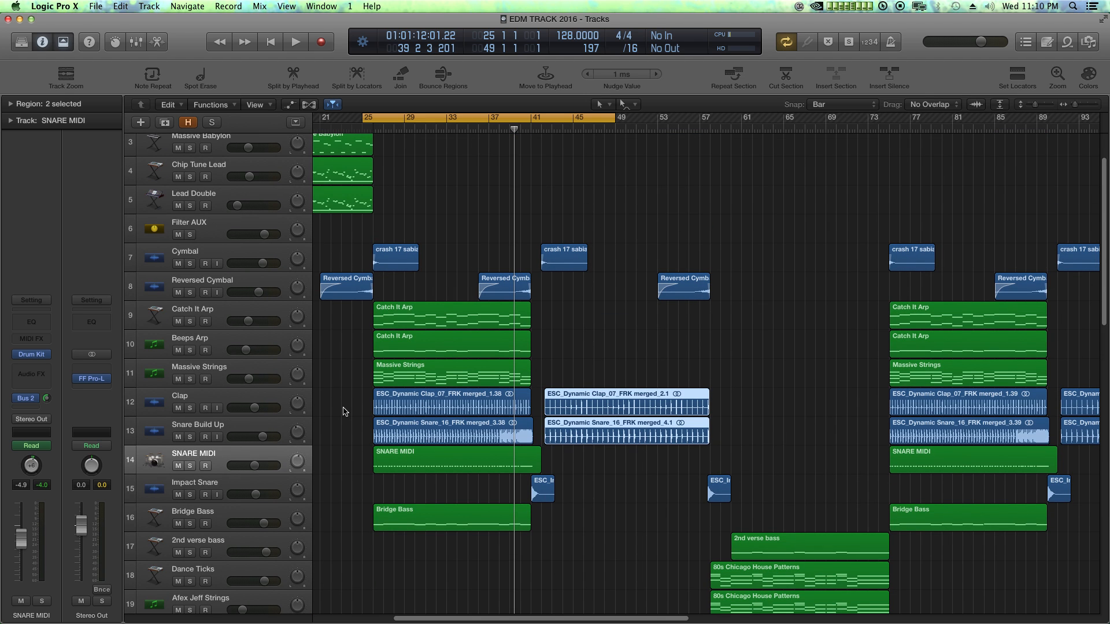
{"action": "left_click", "coordinate": [377, 408]}
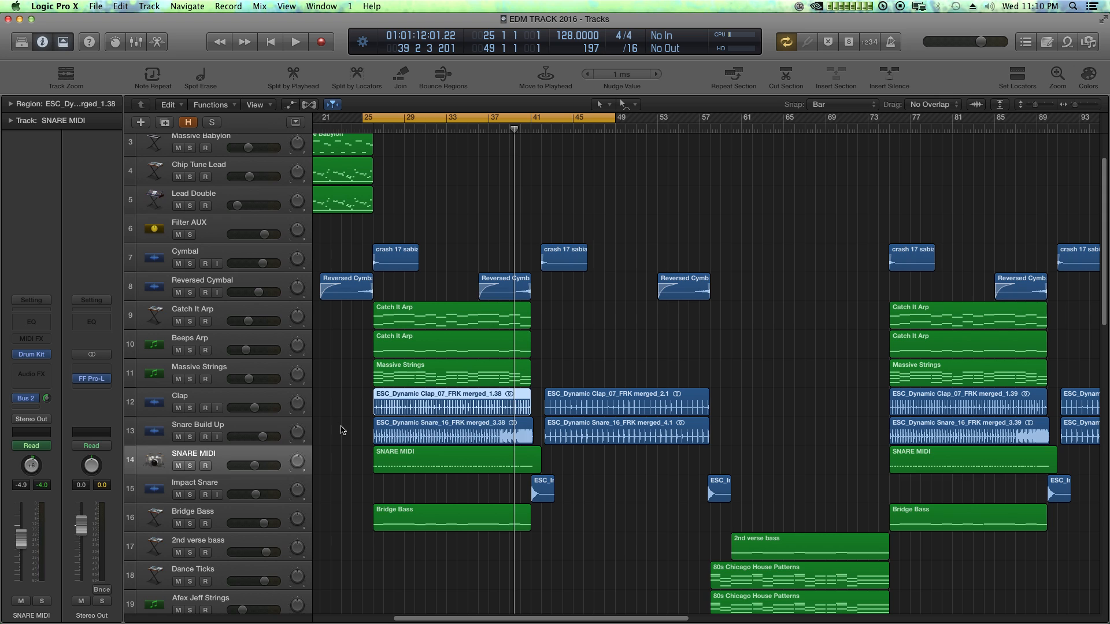
{"action": "left_click_drag", "start_coordinate": [342, 430], "coordinate": [373, 455]}
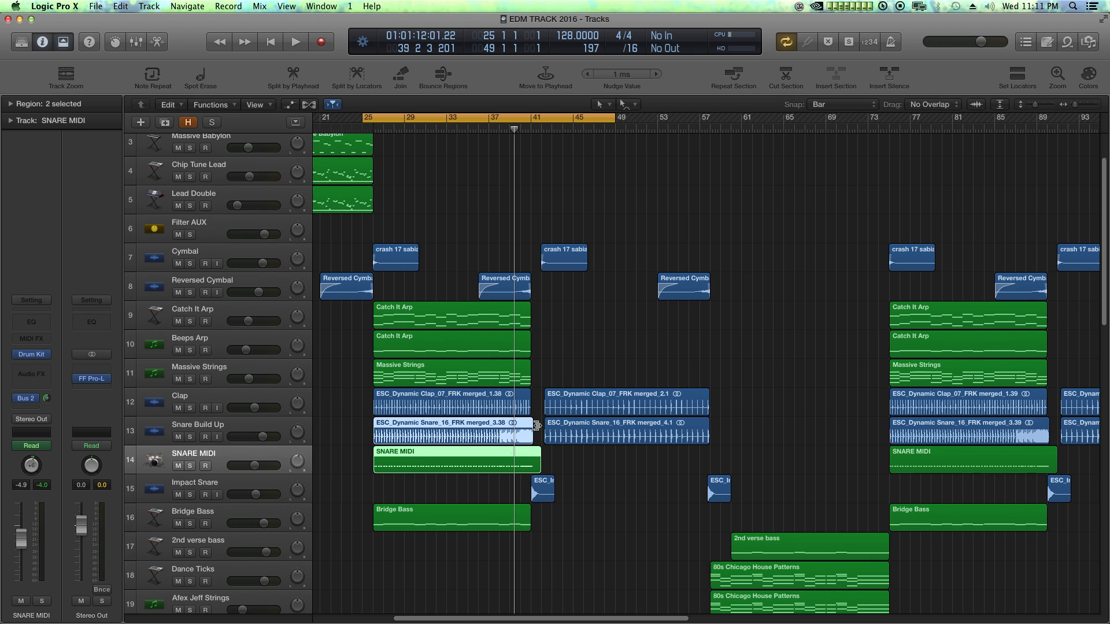
{"action": "left_click", "coordinate": [576, 358]}
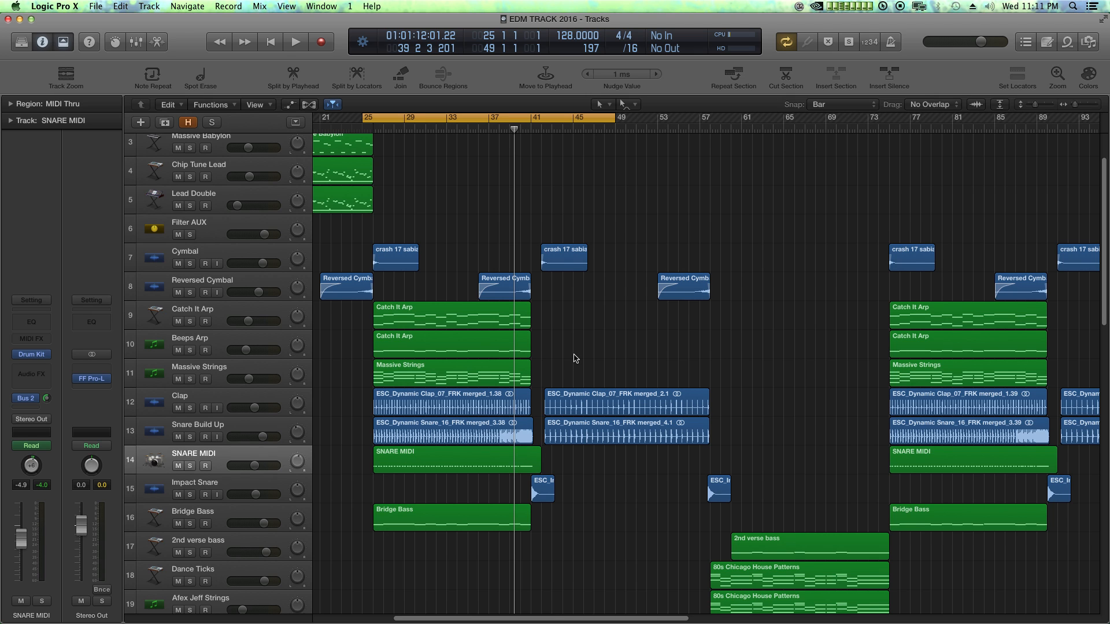
Step: Show the track automation, play the snare build-up from bar 39 with cycle mode turned off, and stop playback
{"action": "key", "text": "a"}
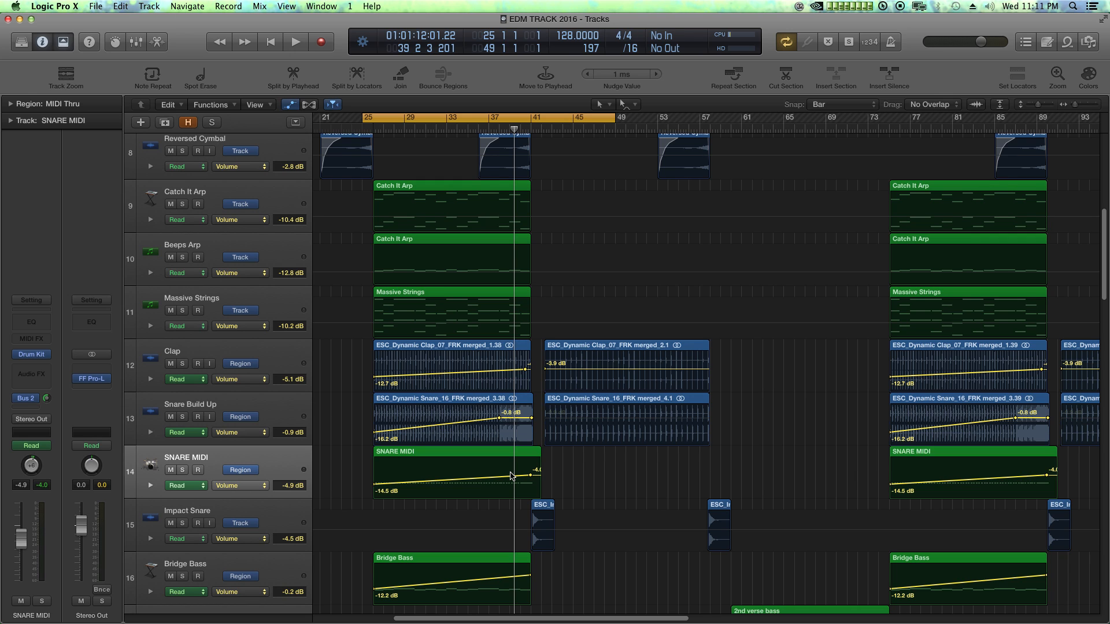
{"action": "key", "text": "space"}
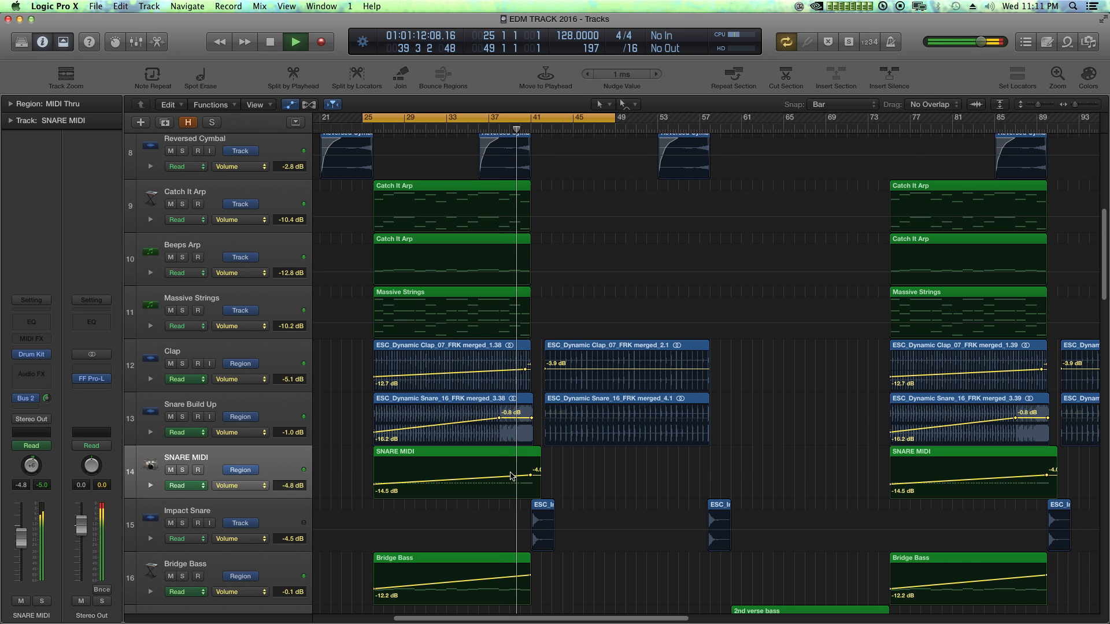
{"action": "key", "text": "super+Right"}
{"action": "key", "text": "super+Right"}
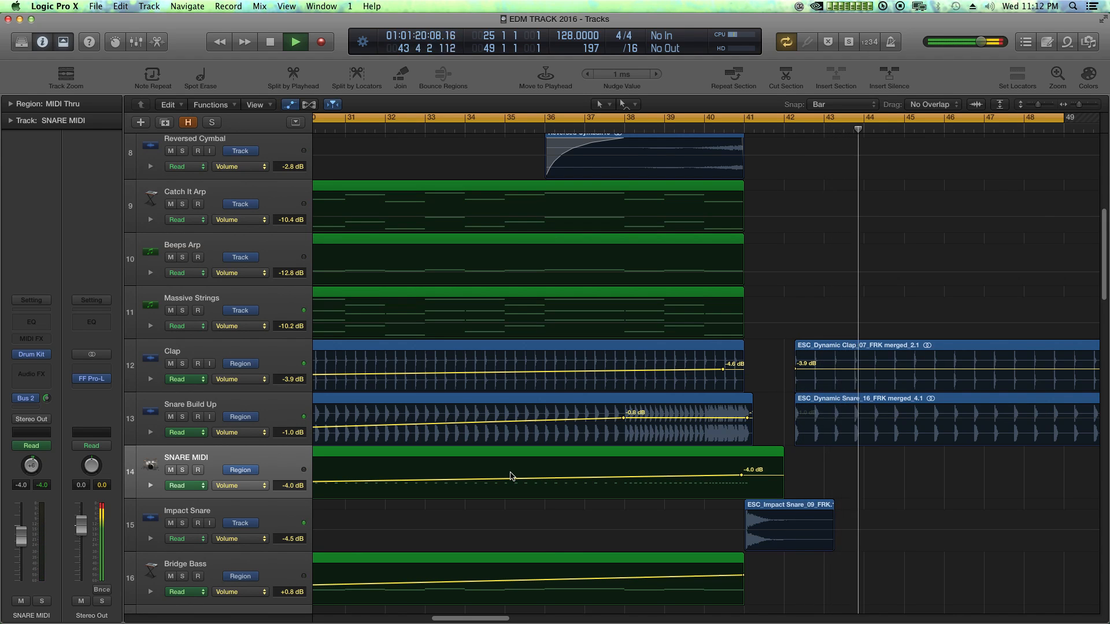
{"action": "key", "text": "c"}
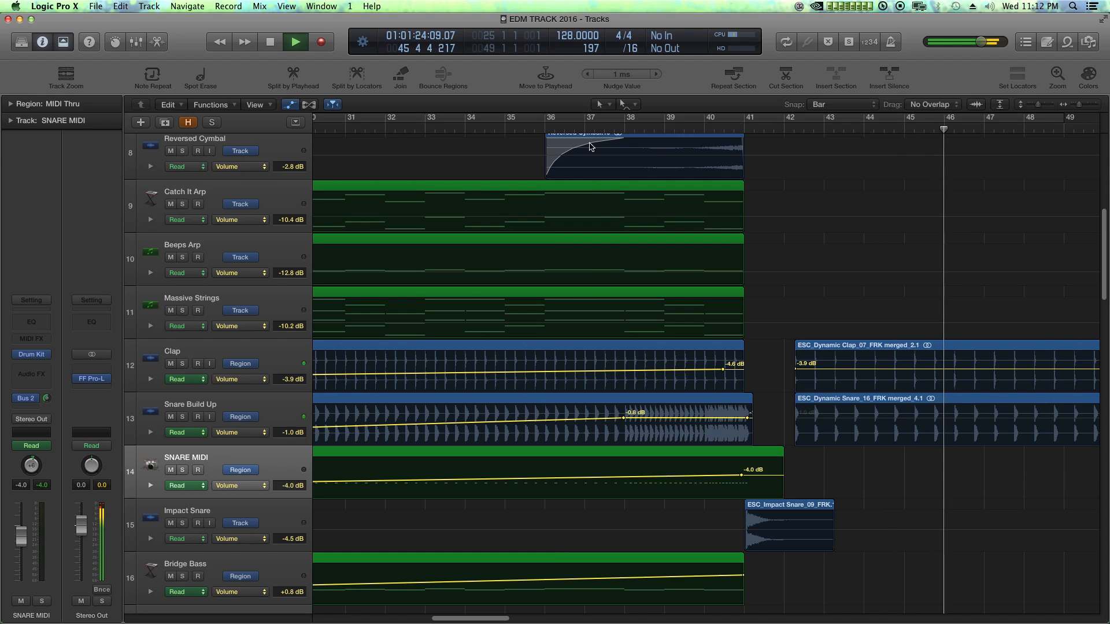
{"action": "key", "text": "space"}
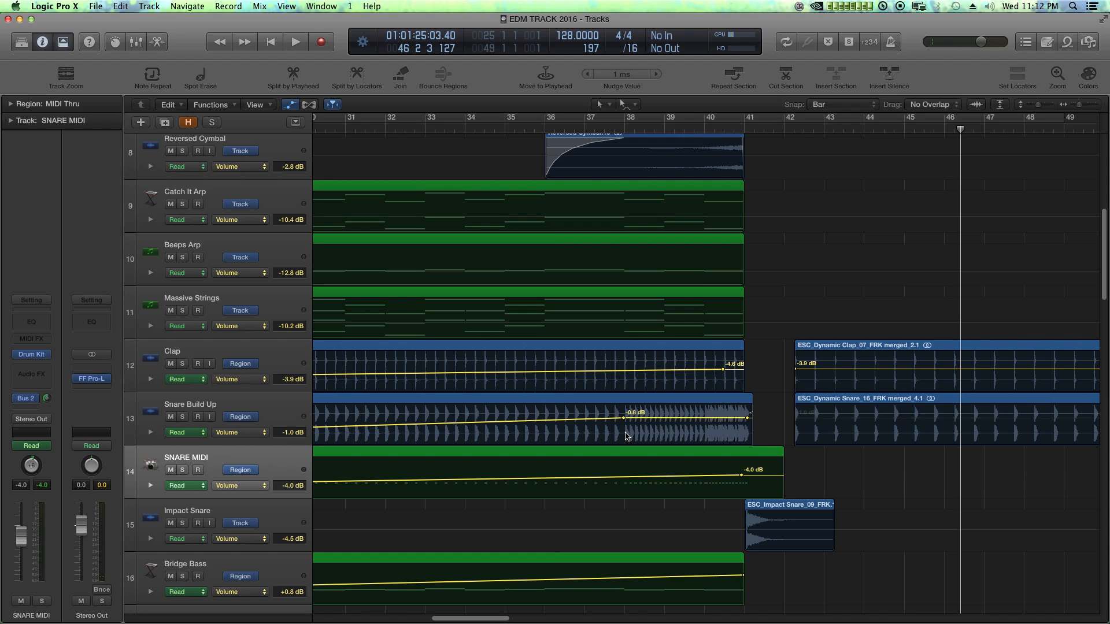
Step: Compare the channel strips of the Snare Build Up and SNARE MIDI tracks, finishing on Snare Build Up
{"action": "key", "text": "super+Right"}
{"action": "key", "text": "super+Right"}
{"action": "key", "text": "super+Left"}
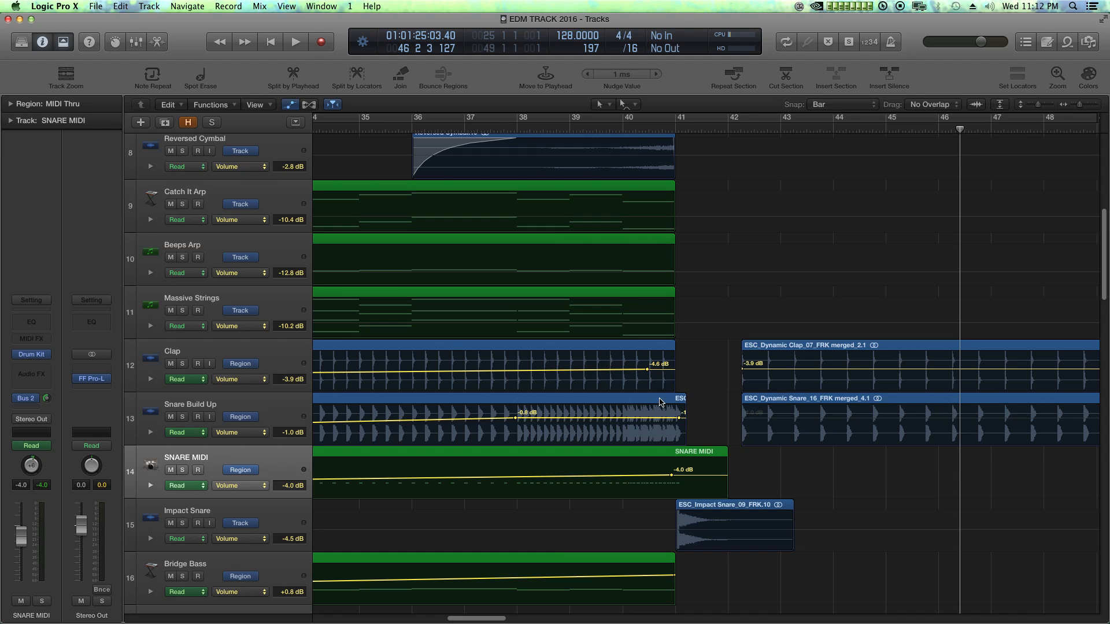
{"action": "left_click", "coordinate": [289, 413]}
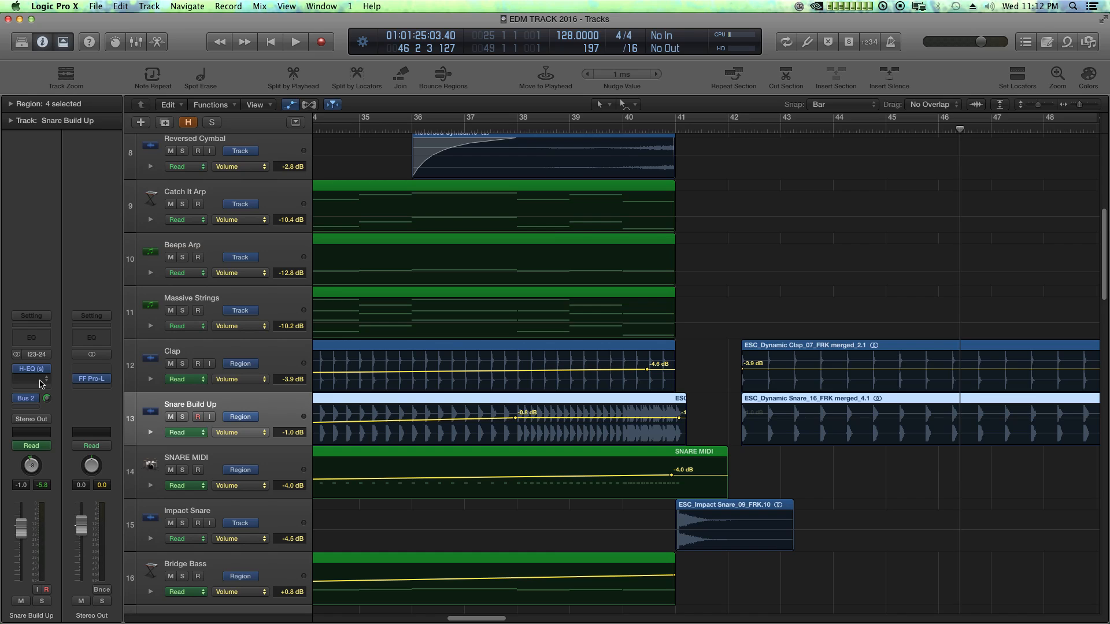
{"action": "left_click", "coordinate": [219, 455]}
{"action": "left_click", "coordinate": [217, 409]}
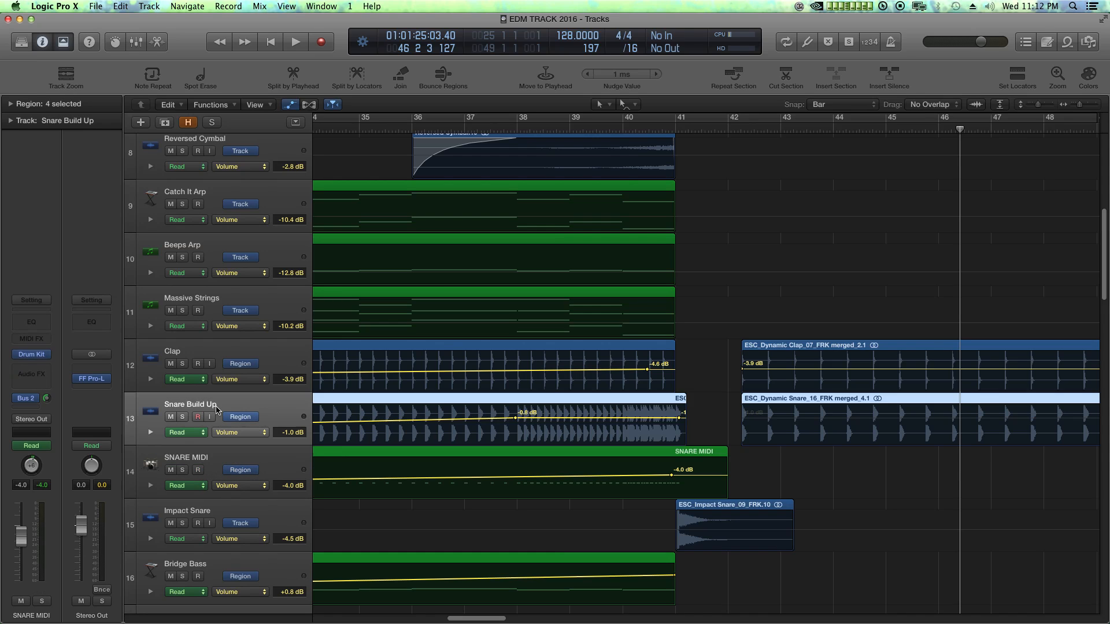
{"action": "left_click", "coordinate": [220, 460]}
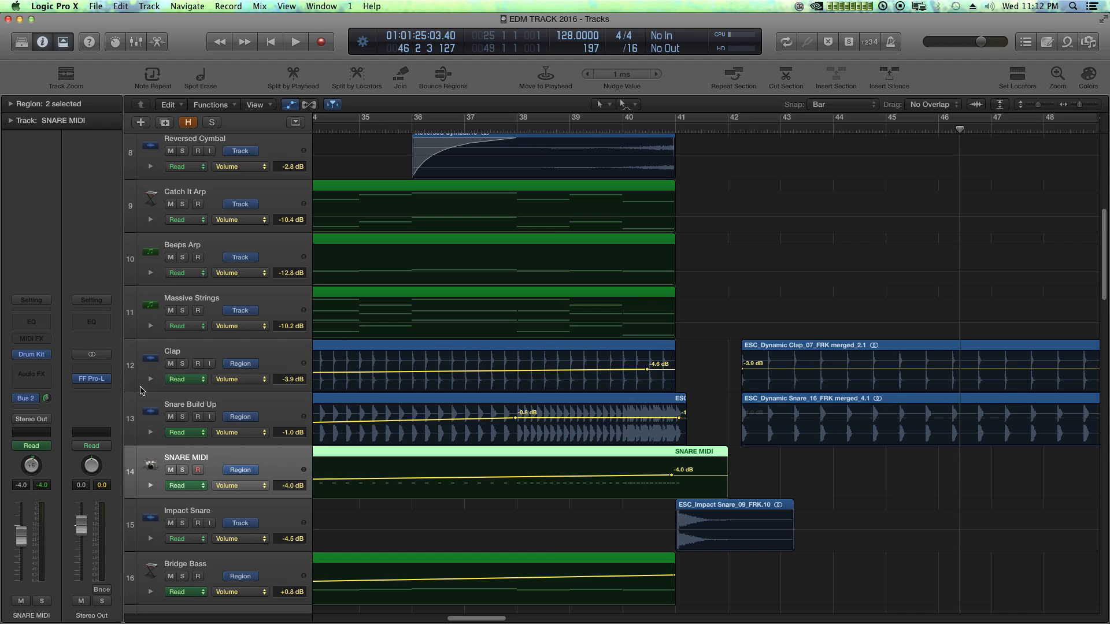
{"action": "left_click", "coordinate": [184, 406]}
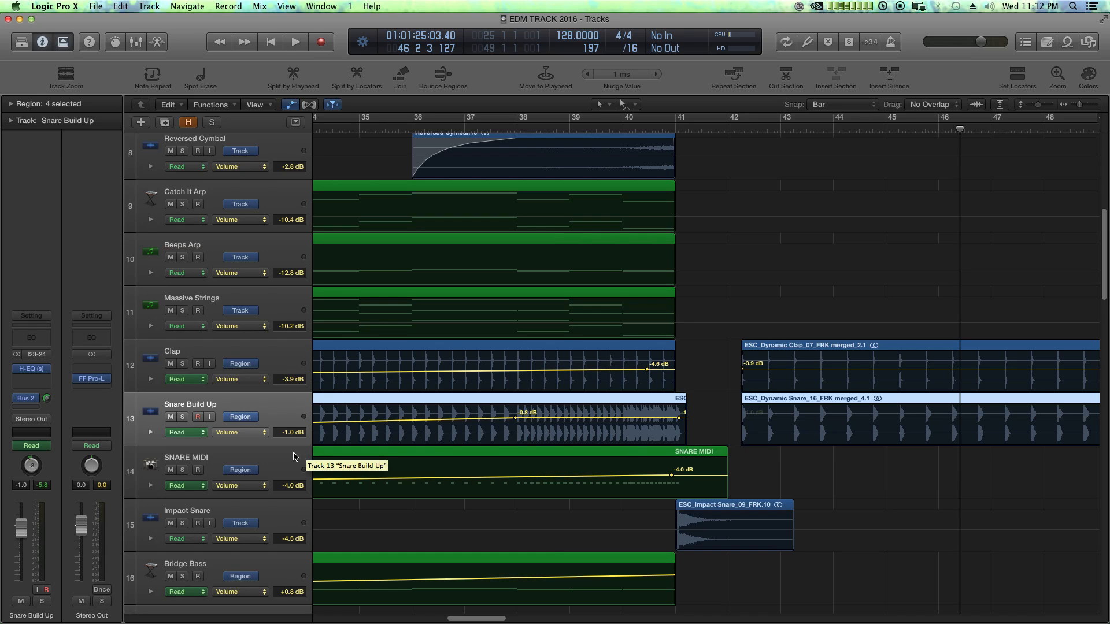
{"action": "left_click", "coordinate": [292, 457], "text": "shift"}
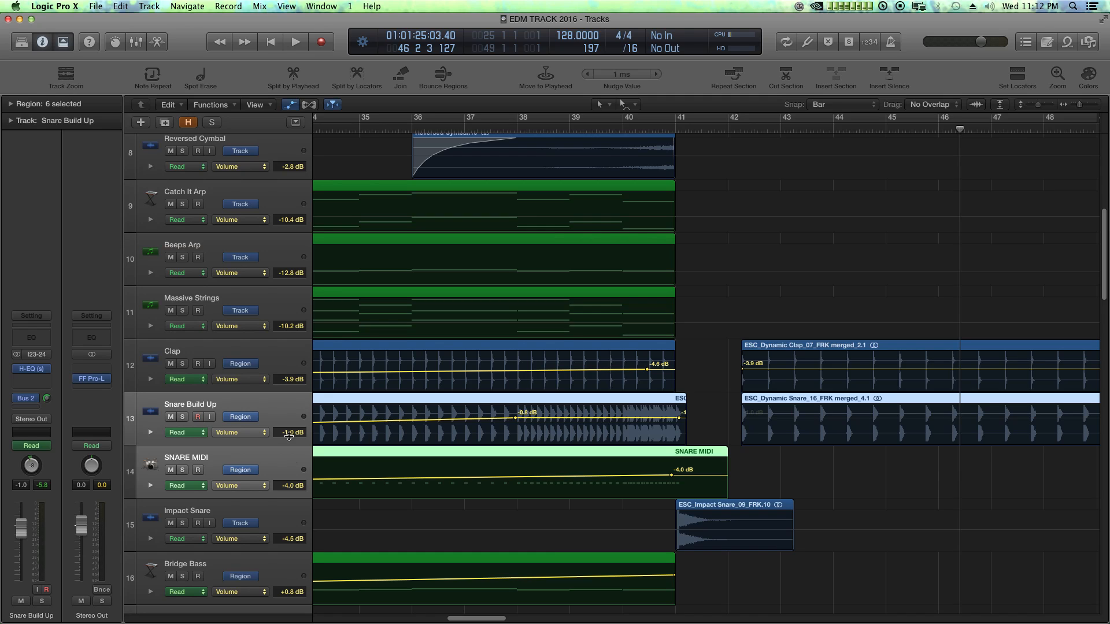
{"action": "left_click", "coordinate": [189, 403]}
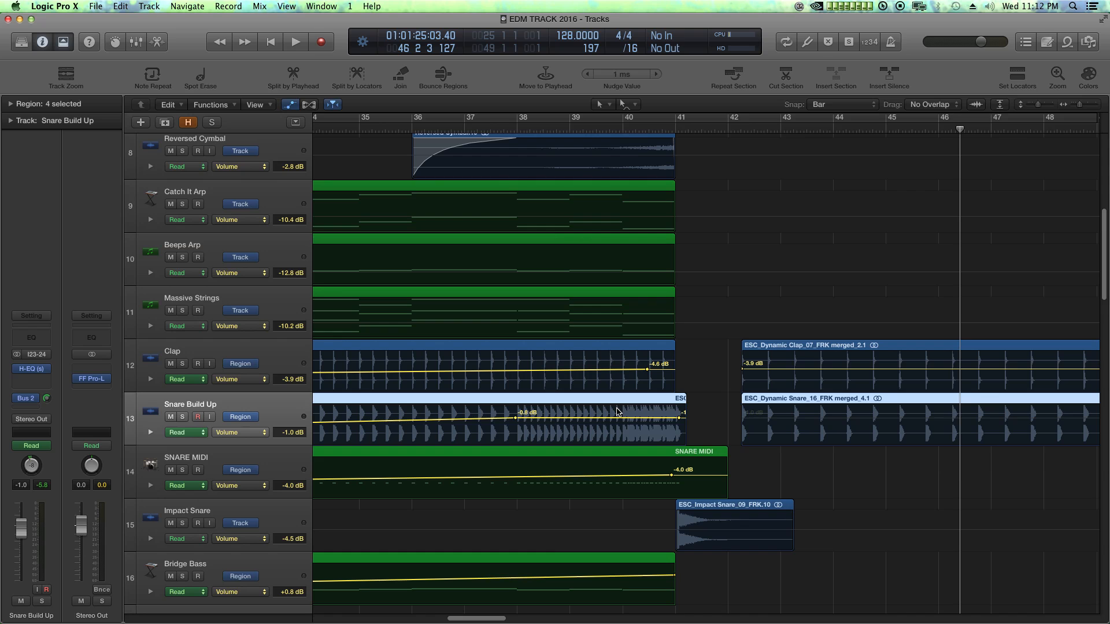
Step: Open the mixer and create a new auxiliary channel strip
{"action": "key", "text": "x"}
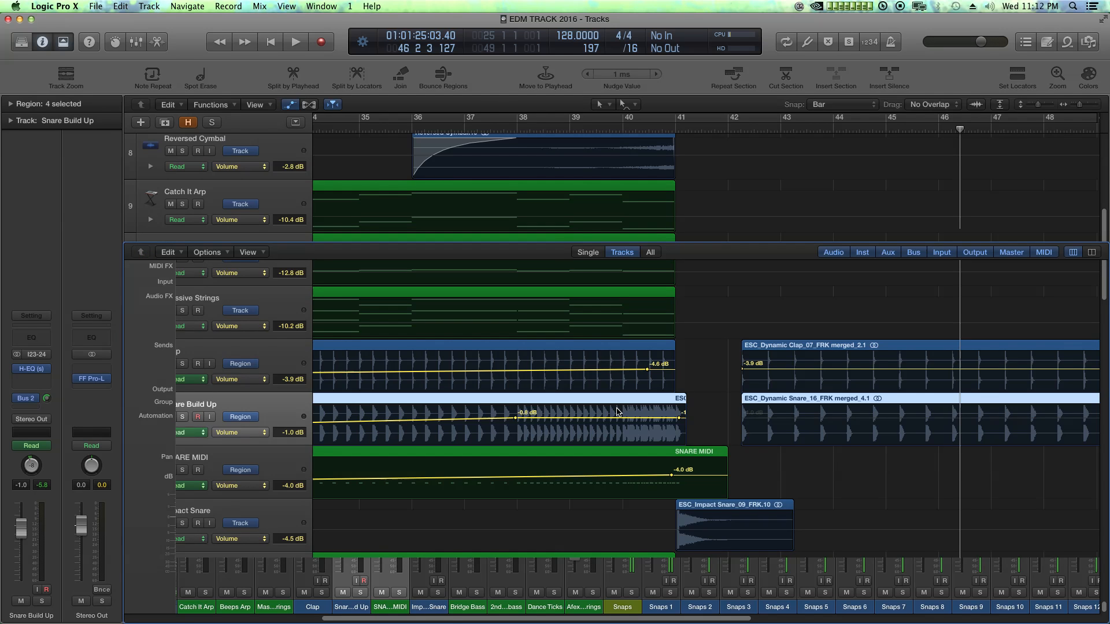
{"action": "left_click_drag", "start_coordinate": [577, 620], "coordinate": [935, 622]}
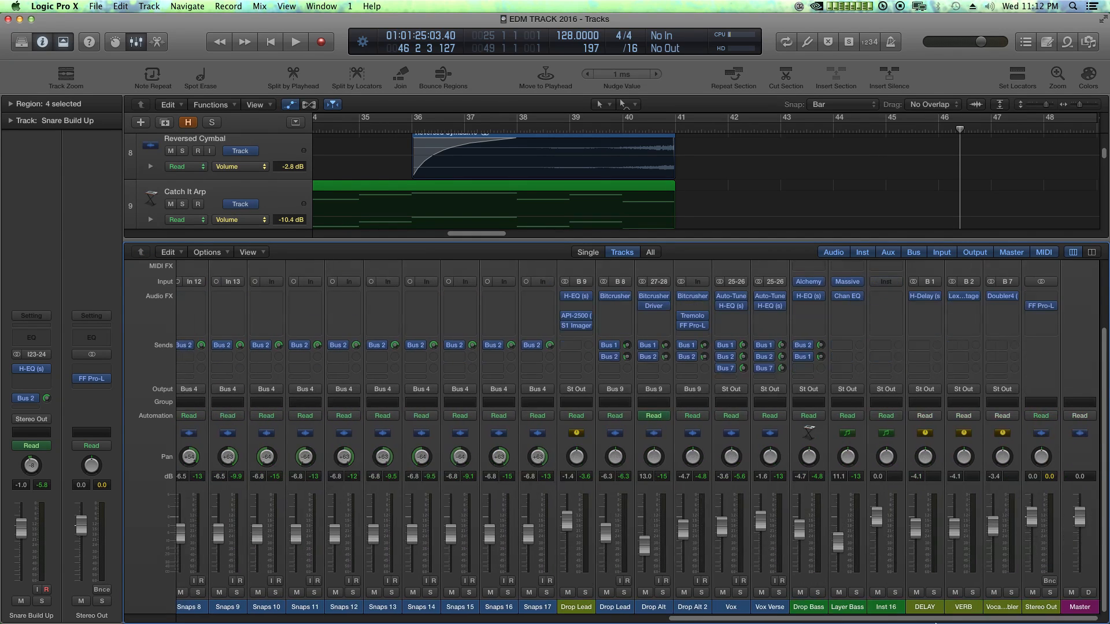
{"action": "left_click", "coordinate": [218, 253]}
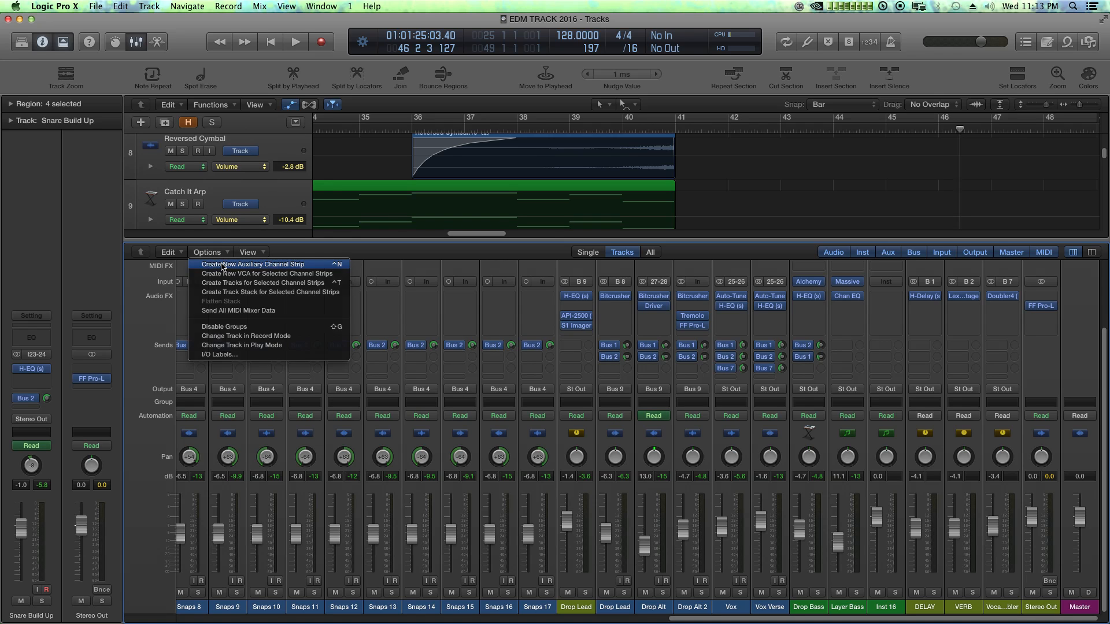
{"action": "left_click", "coordinate": [222, 265]}
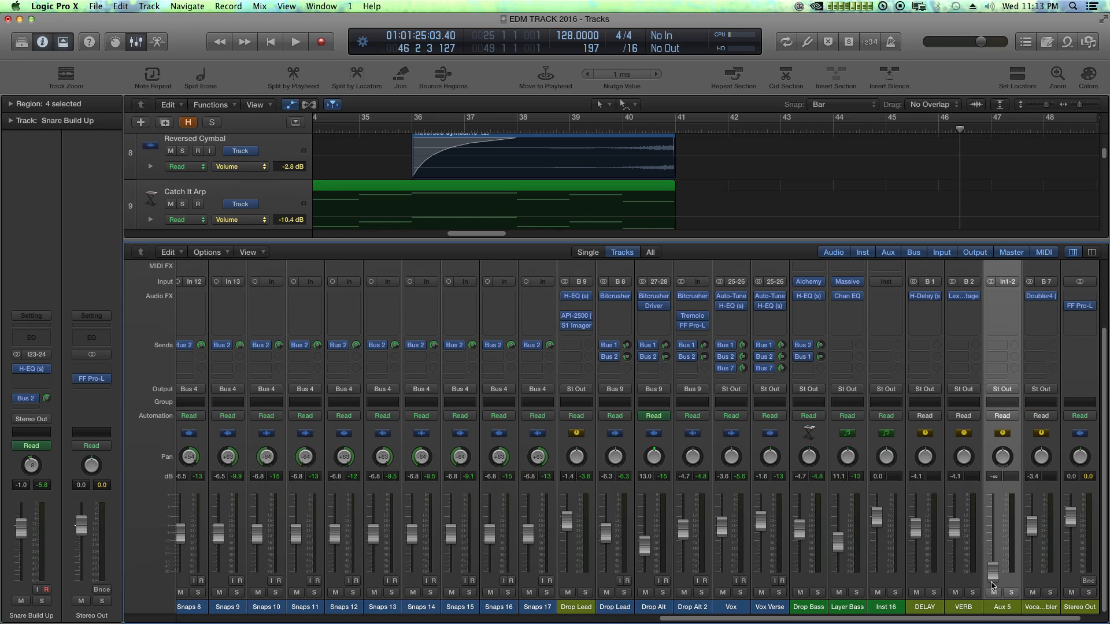
Step: Rename the new auxiliary channel strip Snare Riser and set its volume to 0.0 dB
{"action": "double_click", "coordinate": [1003, 607]}
{"action": "type", "text": "Snare Riser"}
{"action": "key", "text": "Return"}
{"action": "left_click", "coordinate": [993, 574], "text": "alt"}
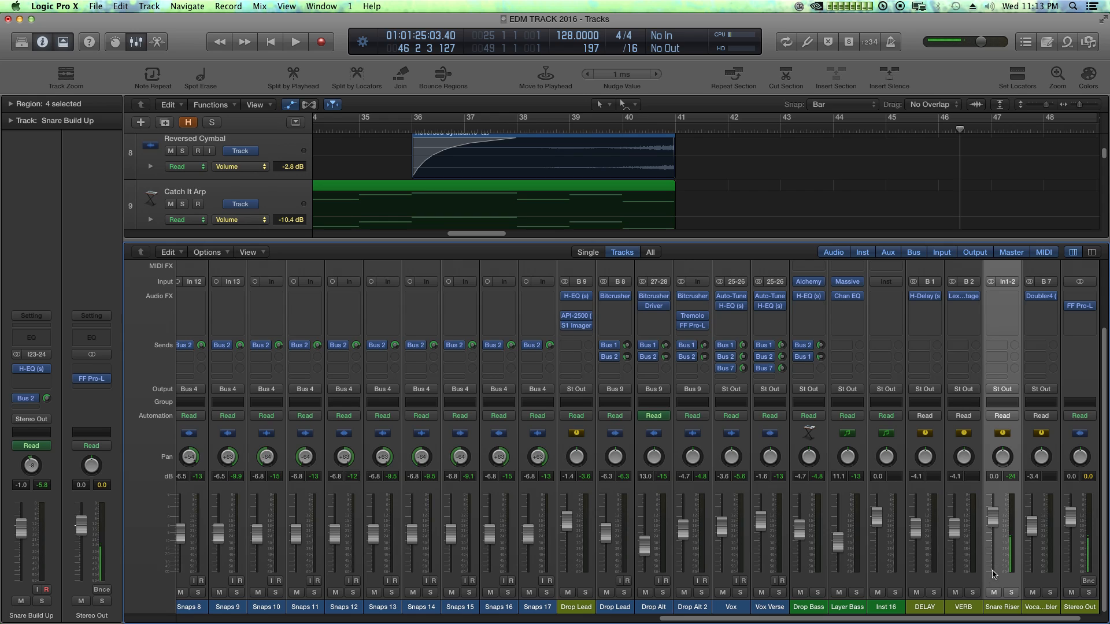
Step: Set the Snare Riser strip's input to No Input and enlarge the mixer area to show more of the channel strips
{"action": "left_click", "coordinate": [1005, 281]}
{"action": "left_click", "coordinate": [1007, 291]}
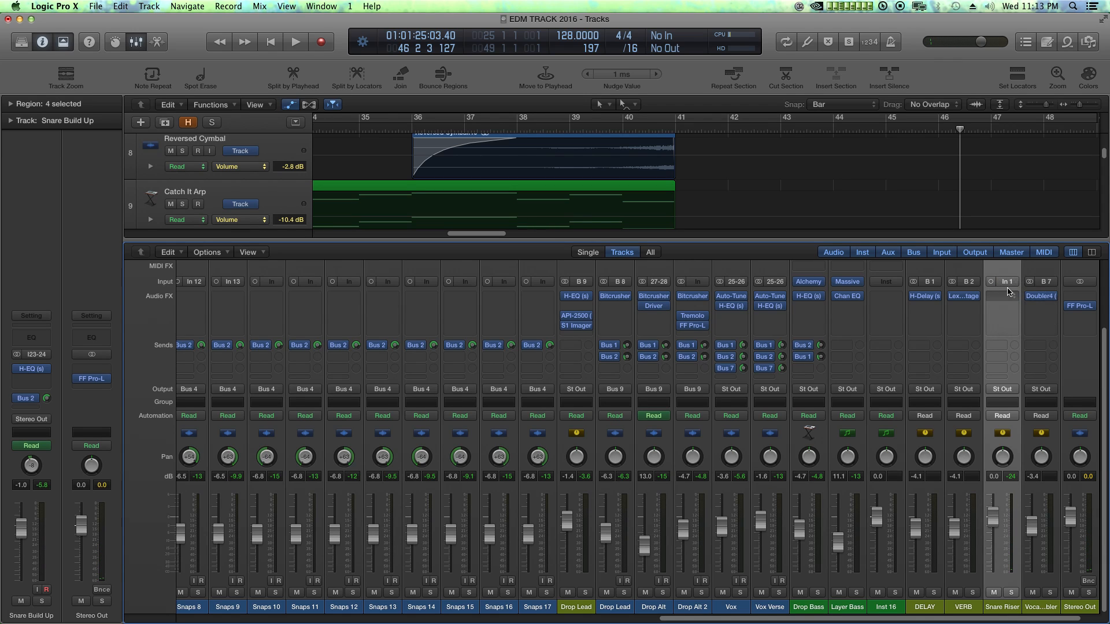
{"action": "scroll", "coordinate": [1011, 281], "scroll_direction": "up", "scroll_amount": 2}
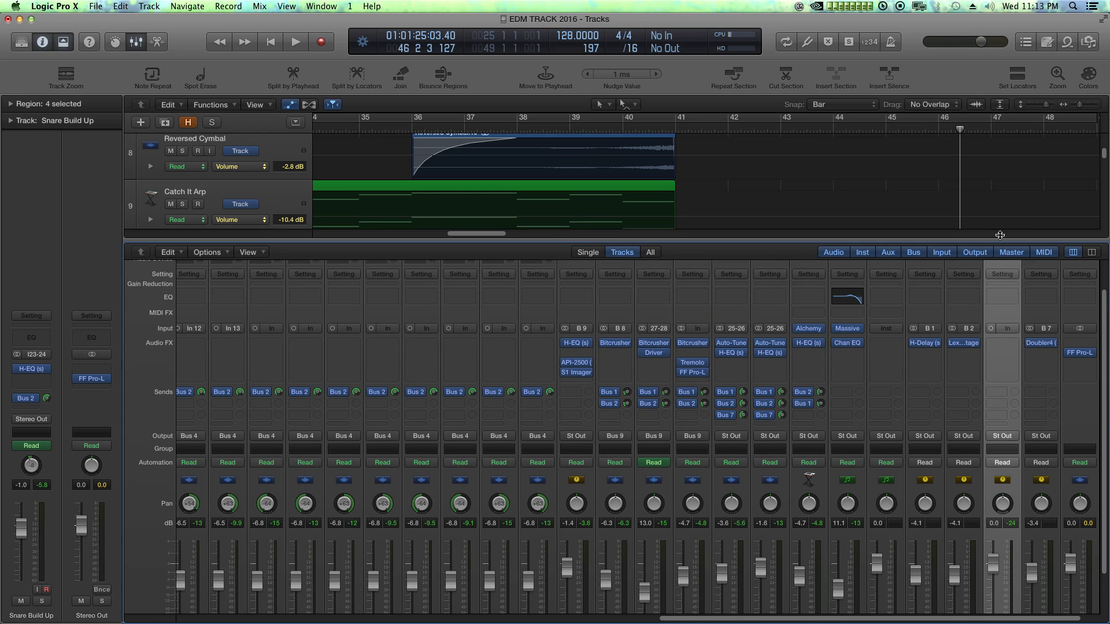
{"action": "left_click_drag", "start_coordinate": [1004, 242], "coordinate": [995, 214]}
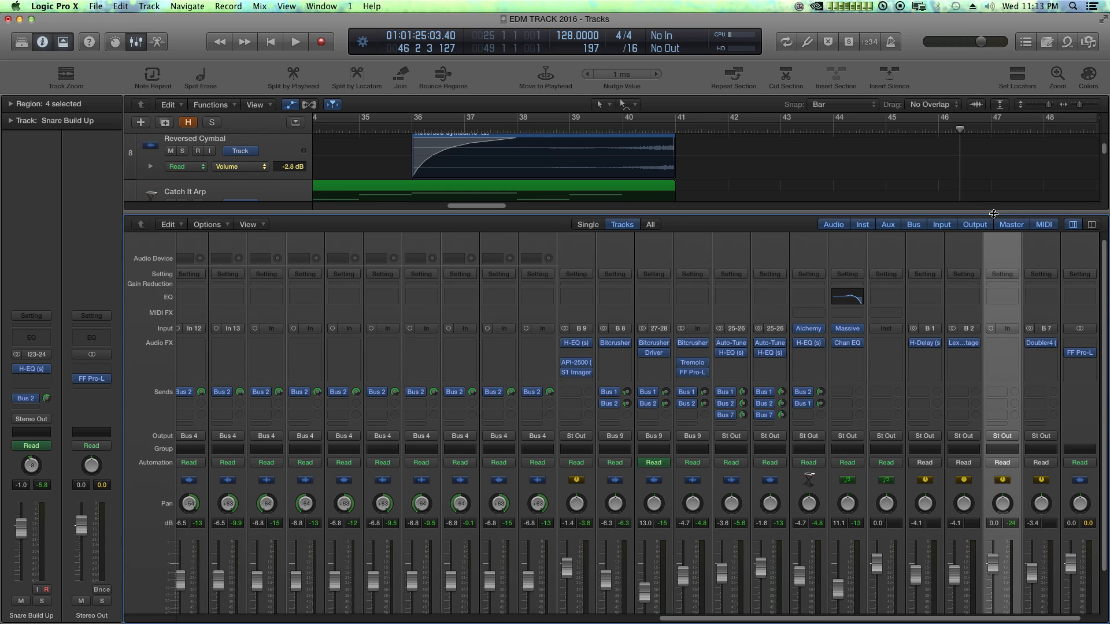
{"action": "left_click", "coordinate": [1010, 331]}
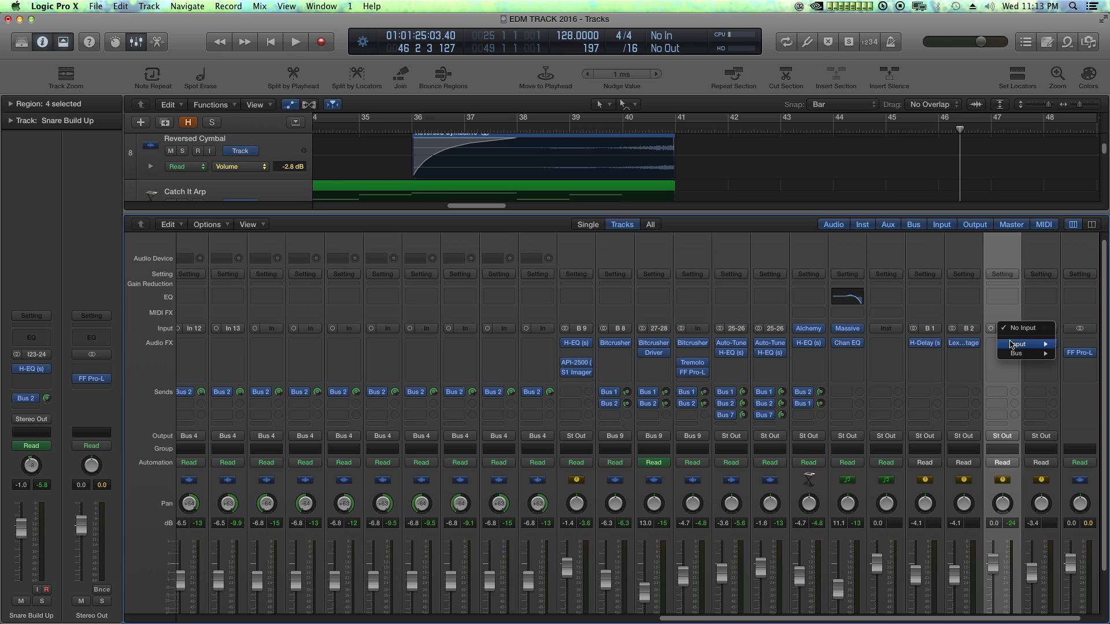
{"action": "mouse_move", "coordinate": [1018, 353]}
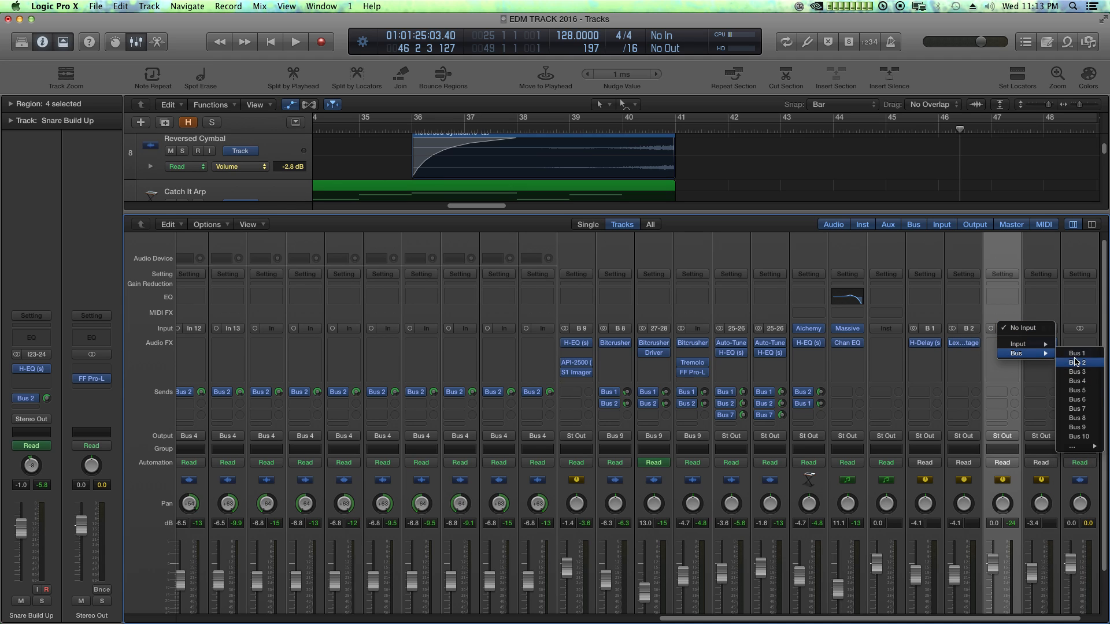
{"action": "left_click", "coordinate": [1045, 302]}
{"action": "left_click", "coordinate": [1038, 261]}
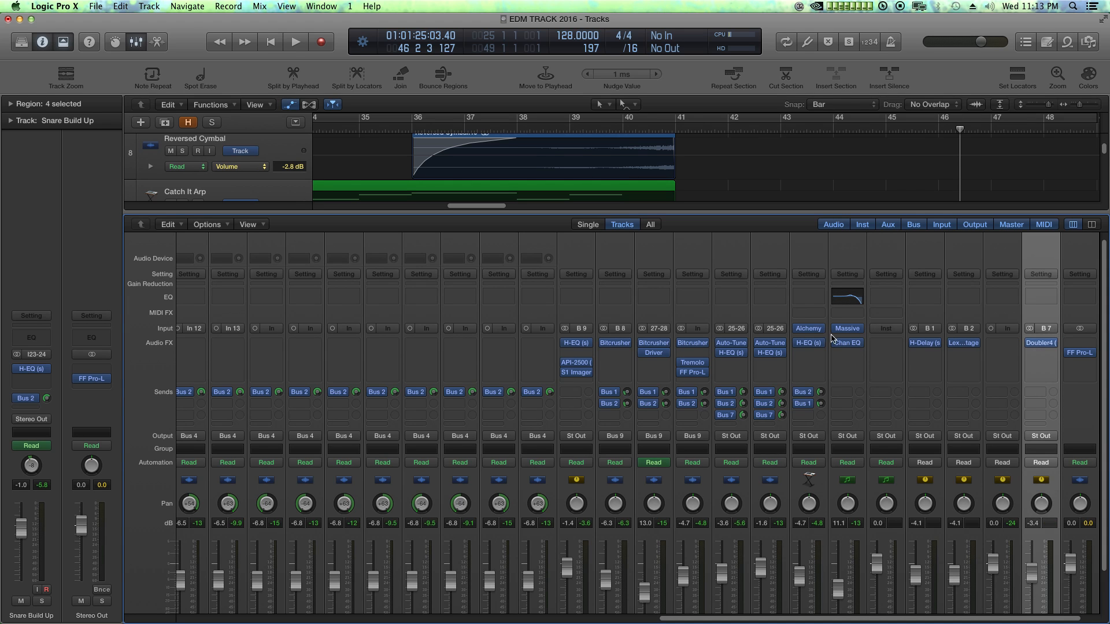
Step: Select the Snare Build Up and SNARE MIDI channel strips together and check which buses are unassigned among their output choices
{"action": "left_click_drag", "start_coordinate": [739, 620], "coordinate": [227, 604]}
{"action": "scroll", "coordinate": [226, 602], "scroll_direction": "down", "scroll_amount": 3}
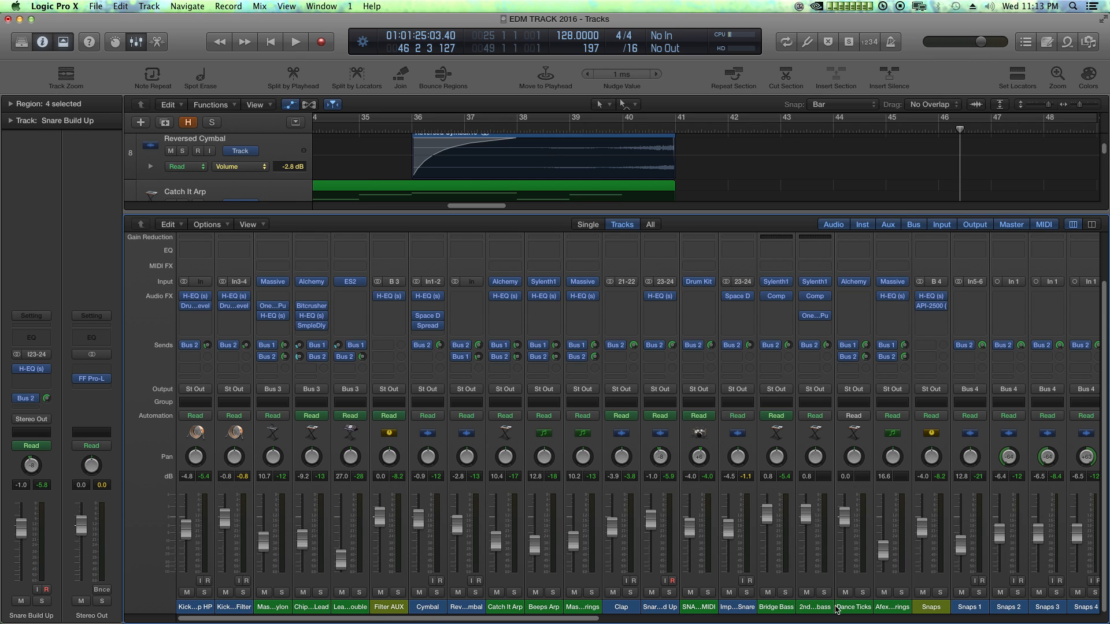
{"action": "left_click", "coordinate": [703, 607]}
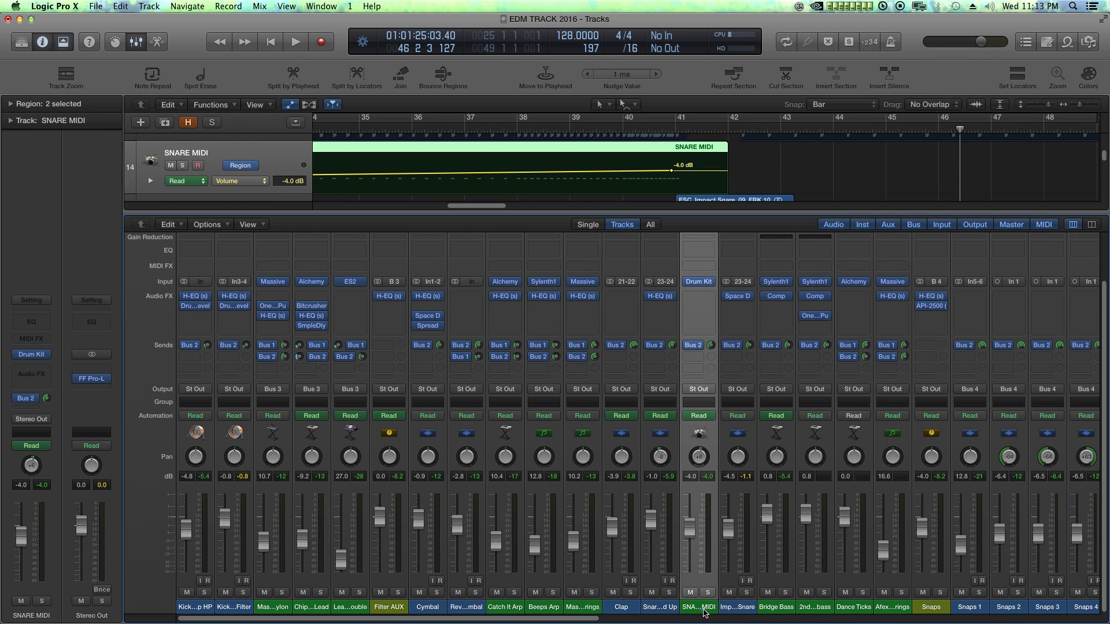
{"action": "left_click", "coordinate": [669, 608], "text": "shift"}
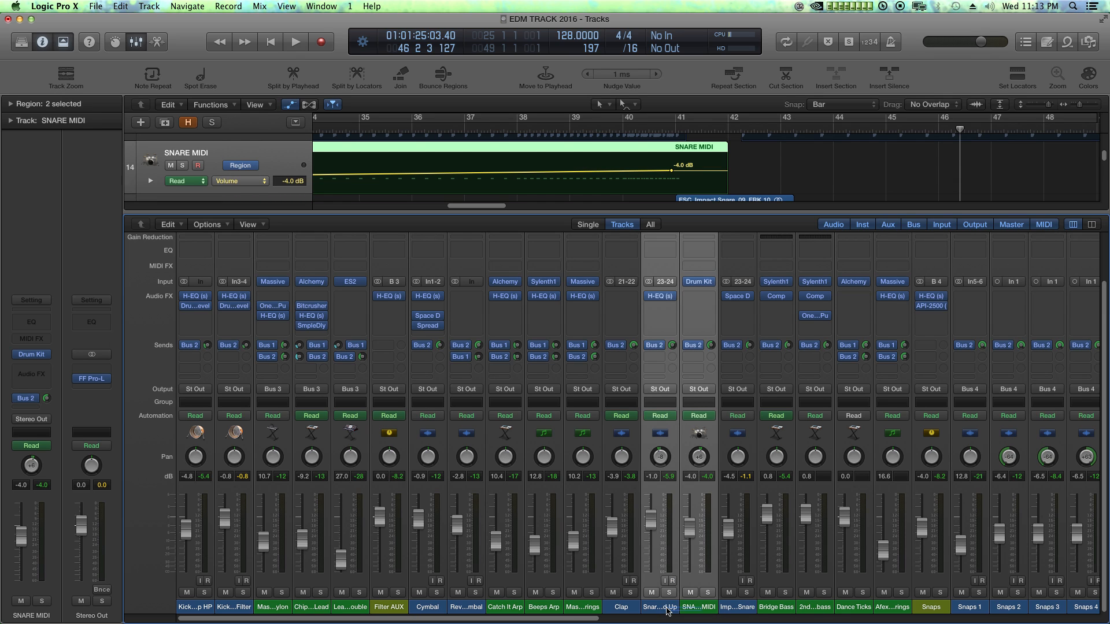
{"action": "left_click", "coordinate": [661, 390]}
{"action": "mouse_move", "coordinate": [673, 431]}
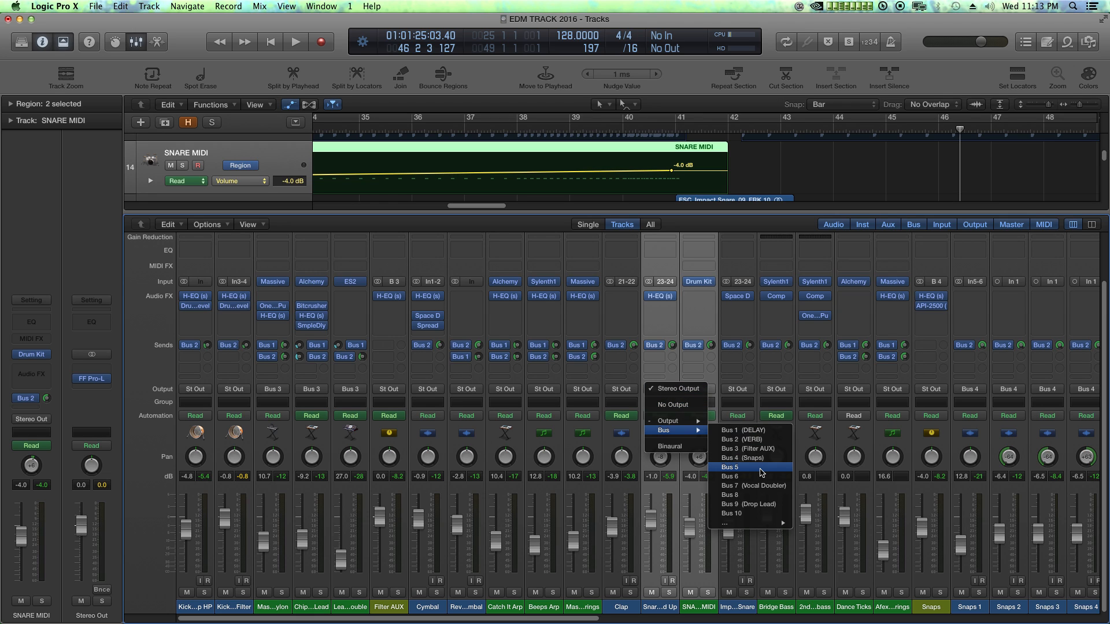
{"action": "left_click", "coordinate": [732, 225]}
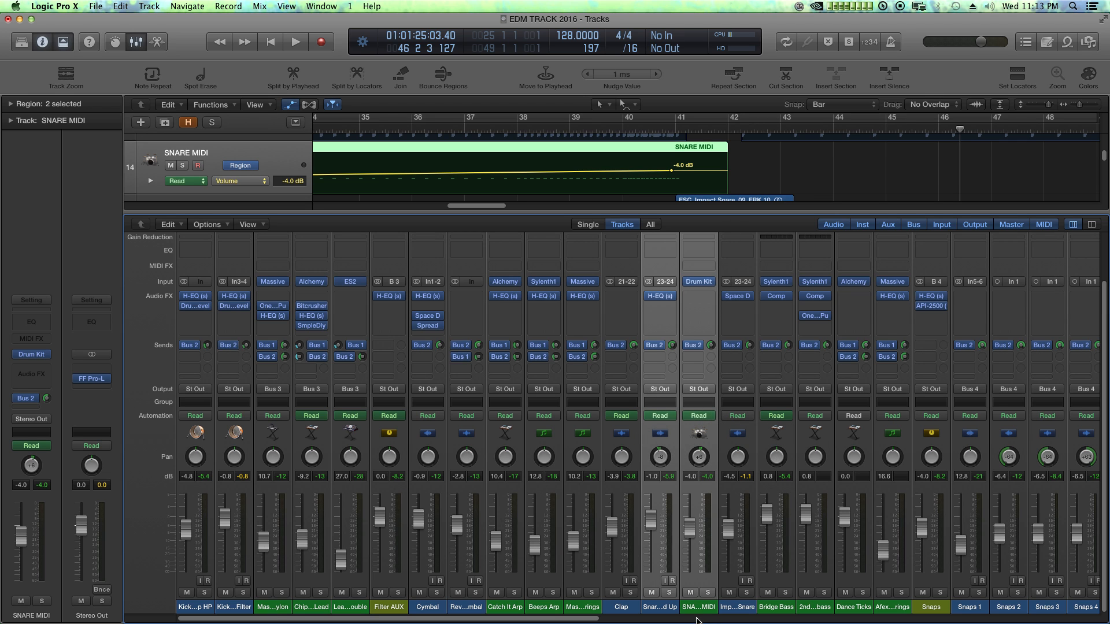
Step: Set the input of the Snare Riser channel strip to Bus 5
{"action": "left_click_drag", "start_coordinate": [569, 619], "coordinate": [1011, 612]}
{"action": "left_click", "coordinate": [975, 609]}
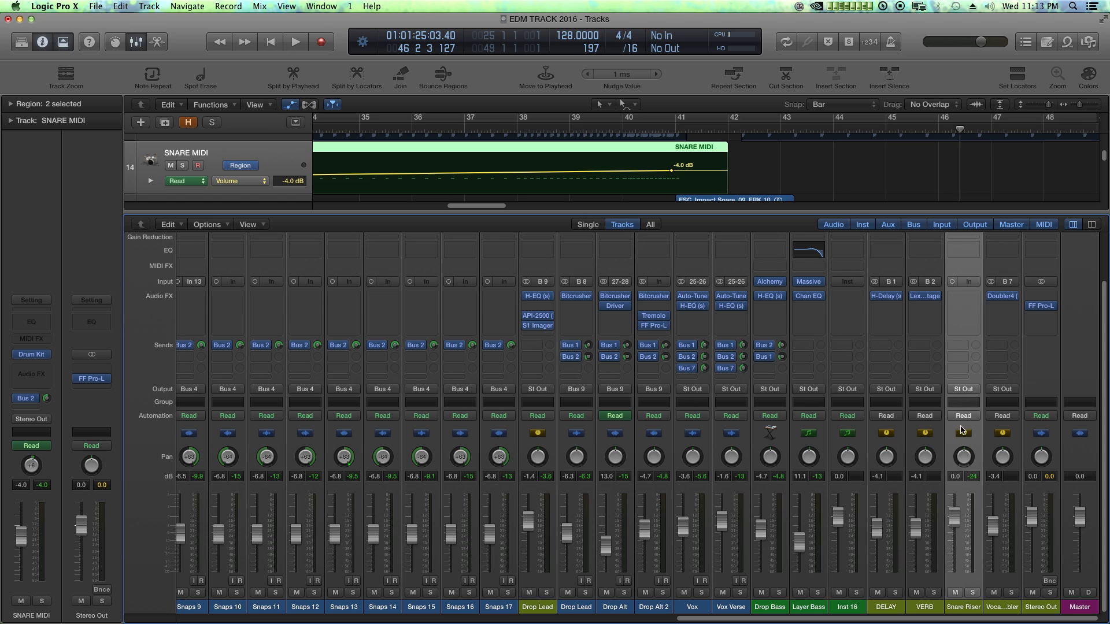
{"action": "left_click", "coordinate": [964, 283]}
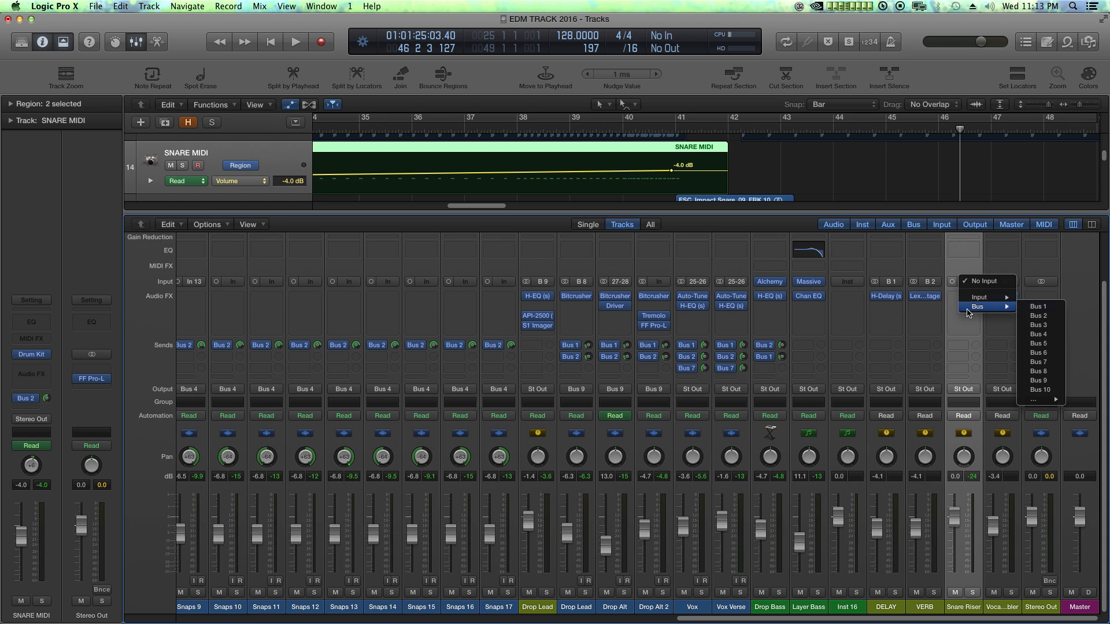
{"action": "left_click", "coordinate": [1041, 349]}
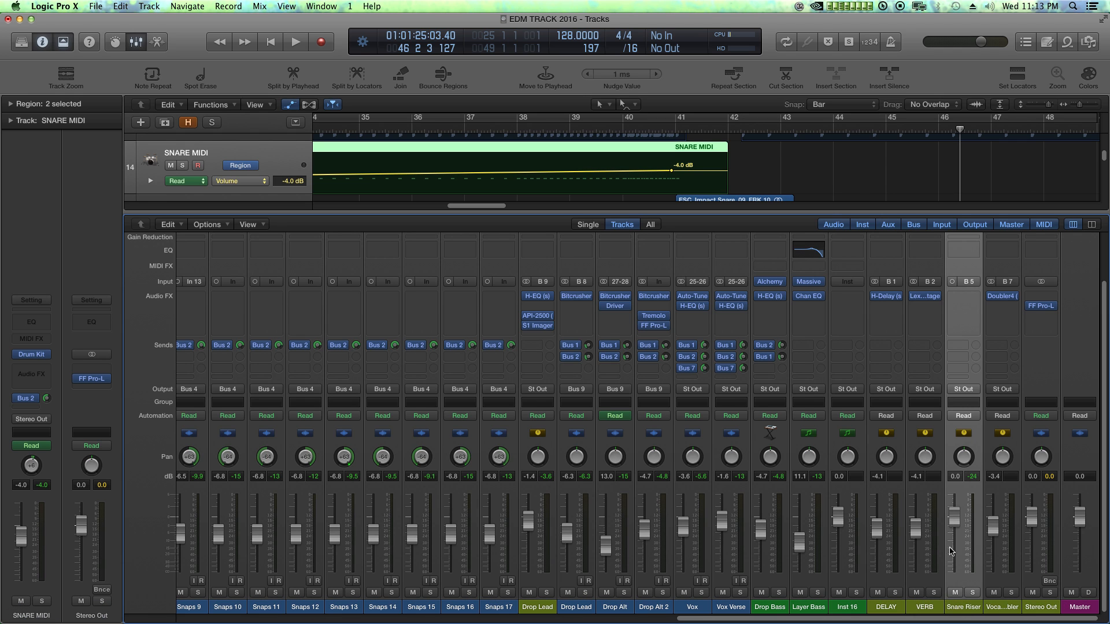
Step: Select the Snare Build Up and SNARE MIDI channel strips together and route their outputs to Bus 5 (Snare Riser)
{"action": "left_click_drag", "start_coordinate": [932, 621], "coordinate": [310, 621]}
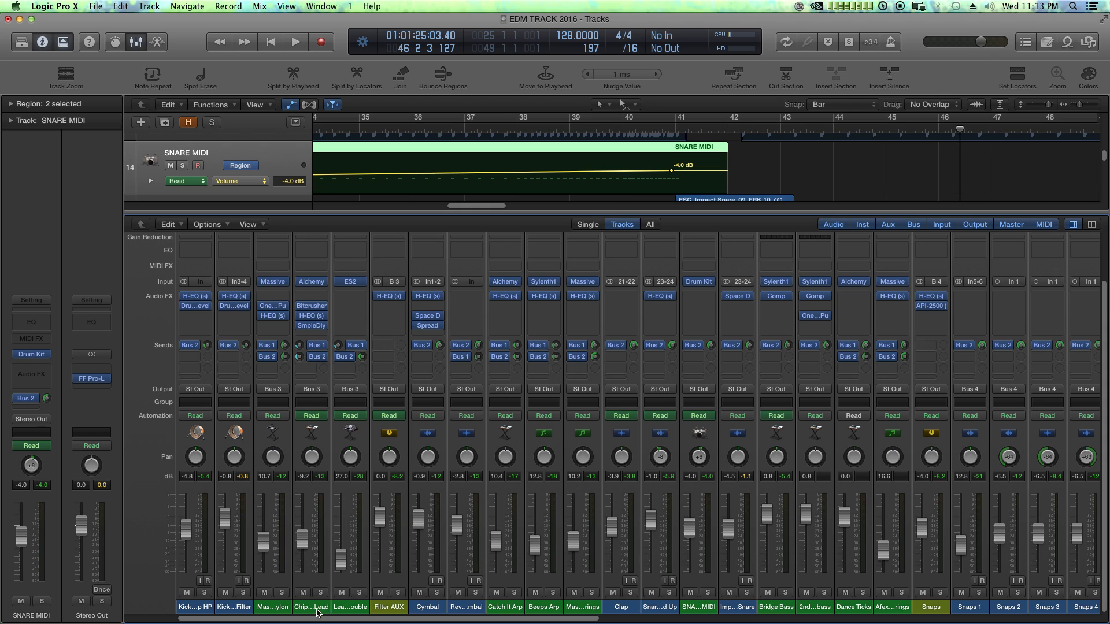
{"action": "left_click", "coordinate": [675, 607], "text": "shift"}
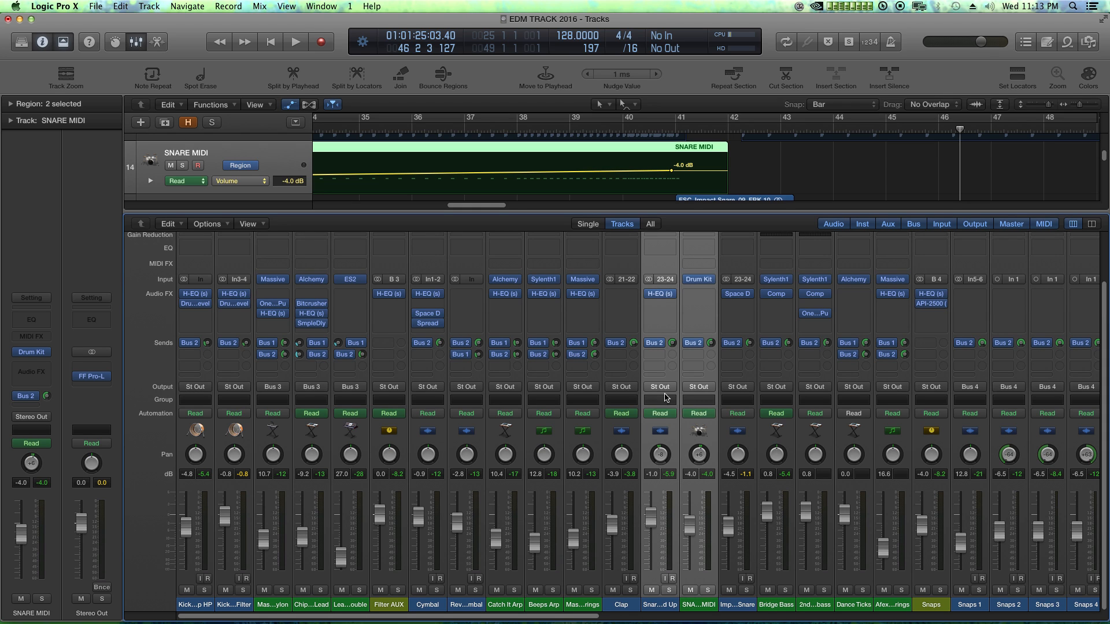
{"action": "left_click", "coordinate": [662, 391]}
{"action": "mouse_move", "coordinate": [674, 428]}
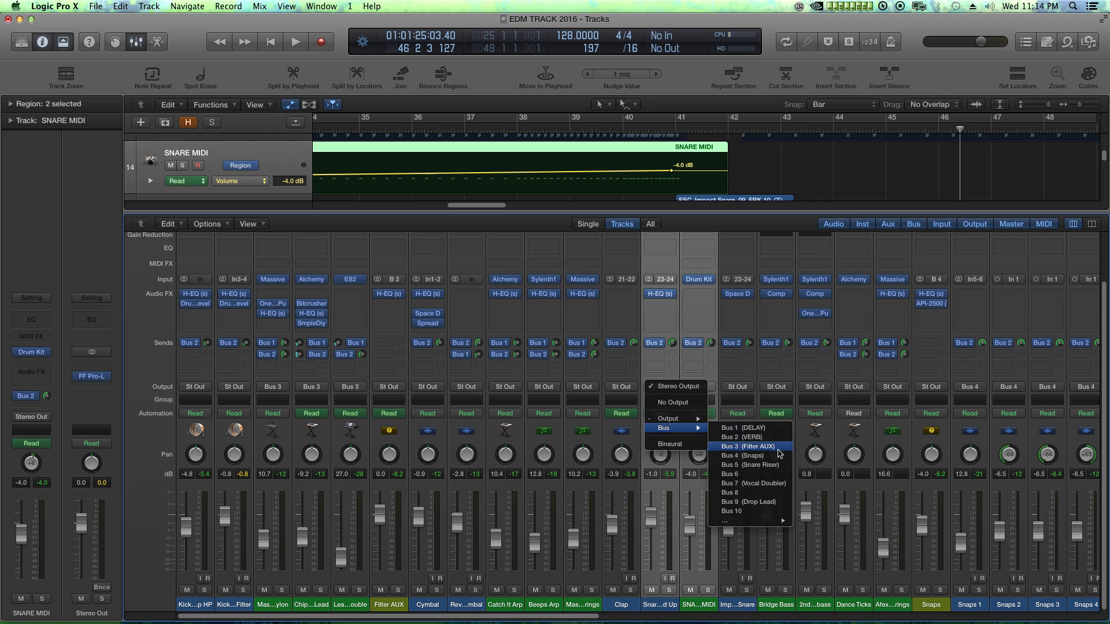
{"action": "left_click", "coordinate": [767, 466]}
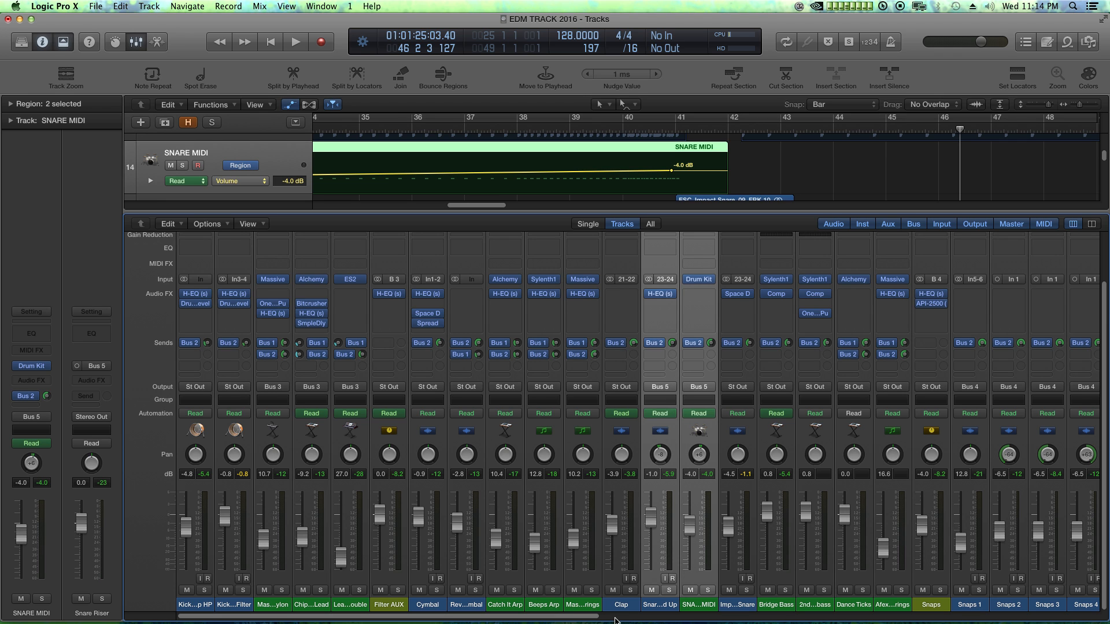
Step: Create an arrangement track for the Snare Riser channel strip and close the mixer area
{"action": "left_click_drag", "start_coordinate": [592, 617], "coordinate": [1089, 617]}
{"action": "left_click", "coordinate": [963, 604]}
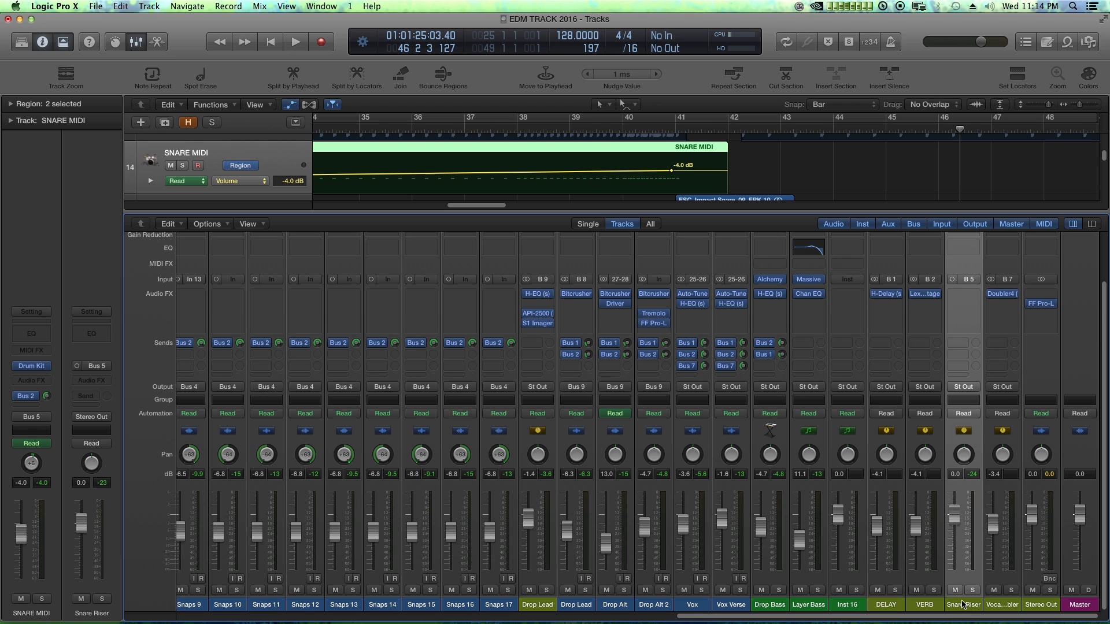
{"action": "right_click", "coordinate": [964, 607]}
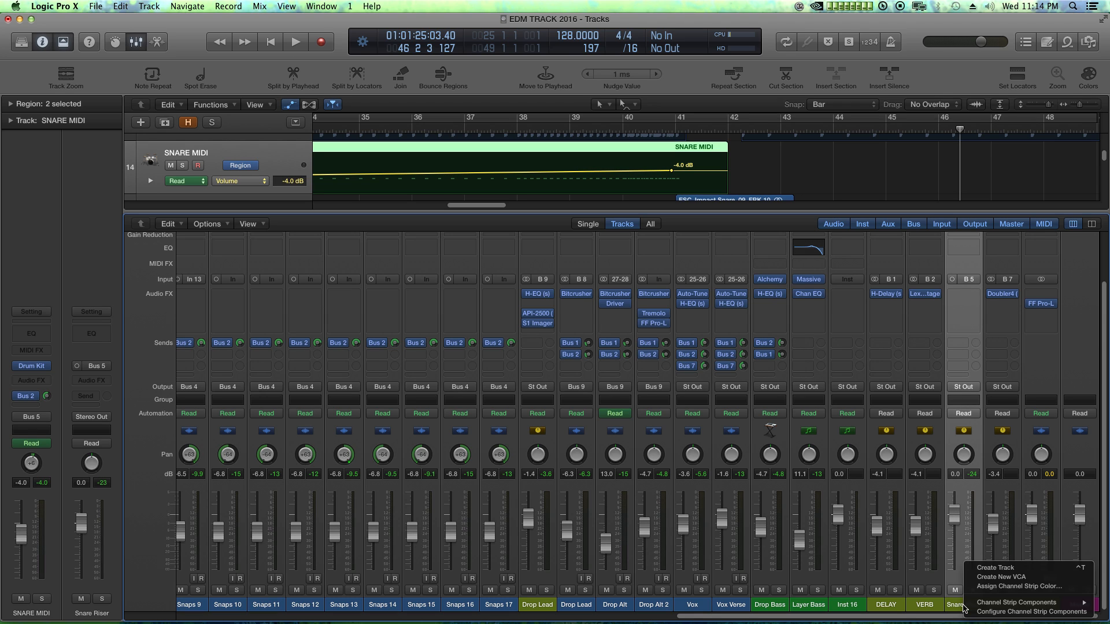
{"action": "left_click", "coordinate": [1006, 566]}
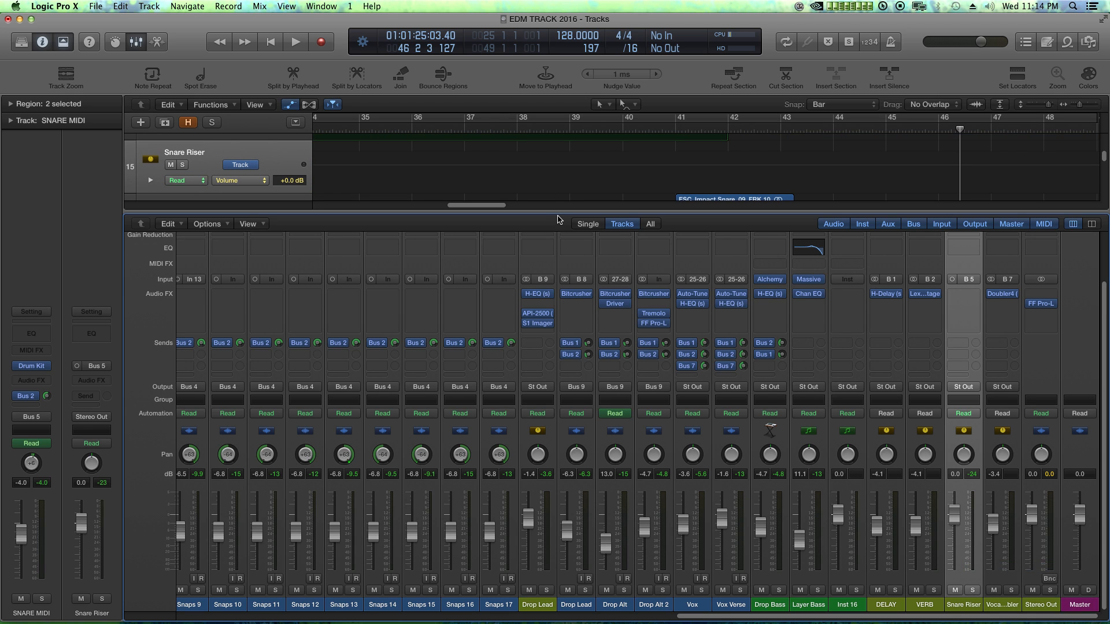
{"action": "left_click_drag", "start_coordinate": [558, 219], "coordinate": [495, 575]}
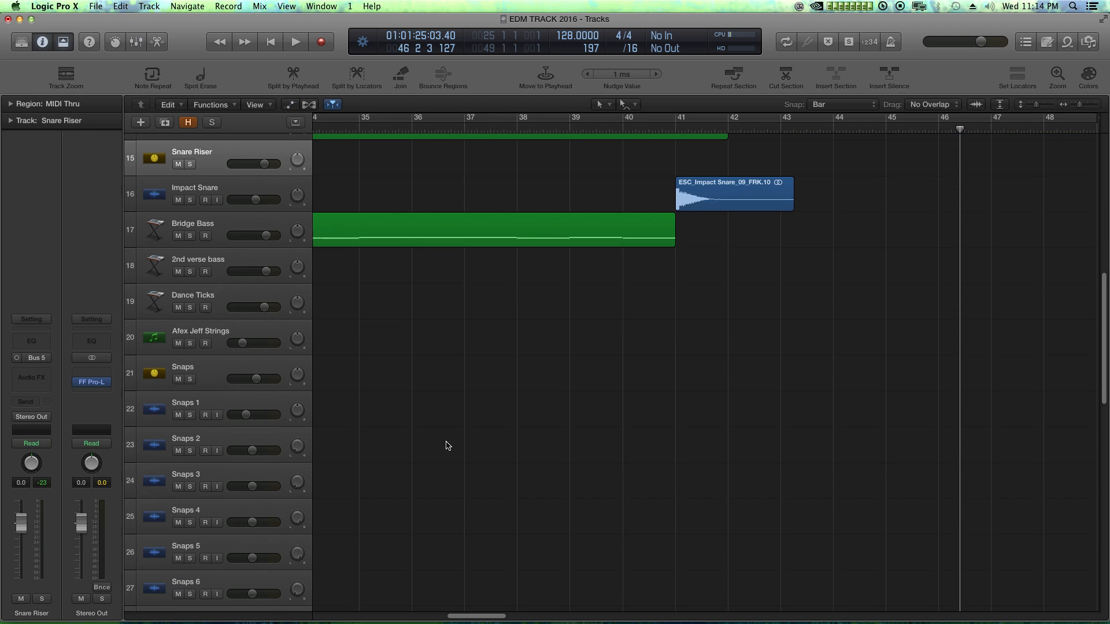
Step: Fit the whole arrangement in view and increase the height of the Snare Riser track
{"action": "key", "text": "super+Up"}
{"action": "key", "text": "z"}
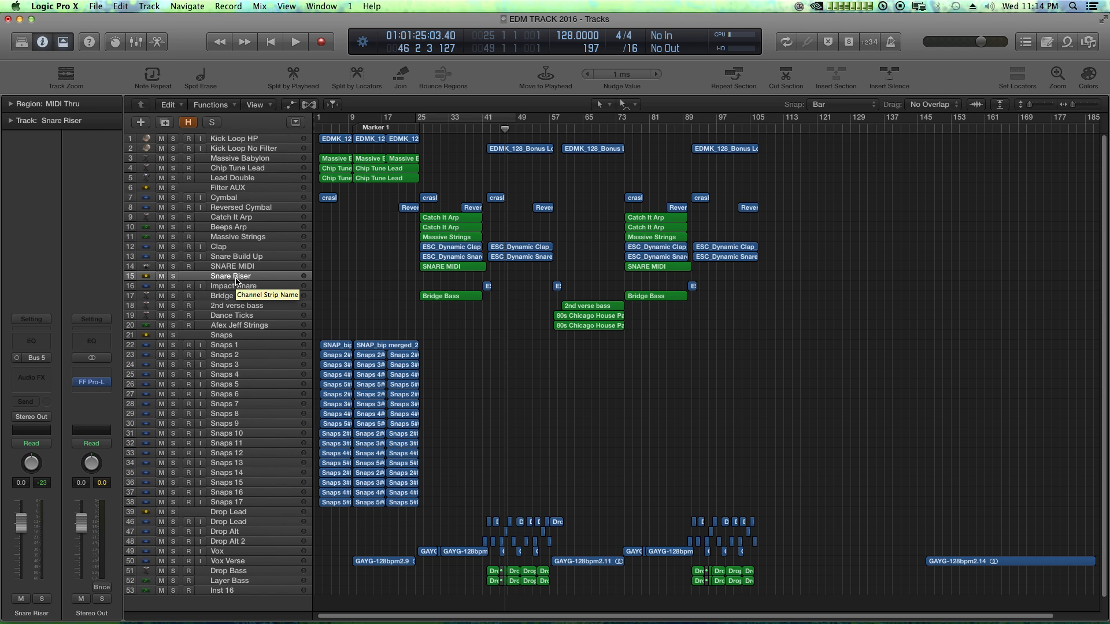
{"action": "left_click", "coordinate": [133, 283]}
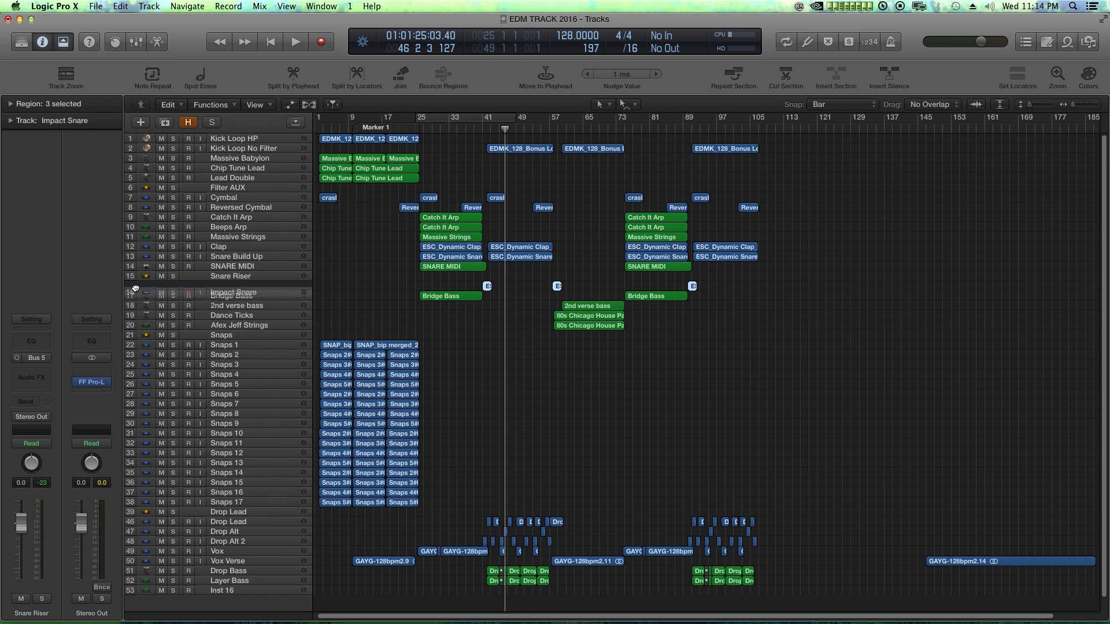
{"action": "left_click", "coordinate": [228, 277]}
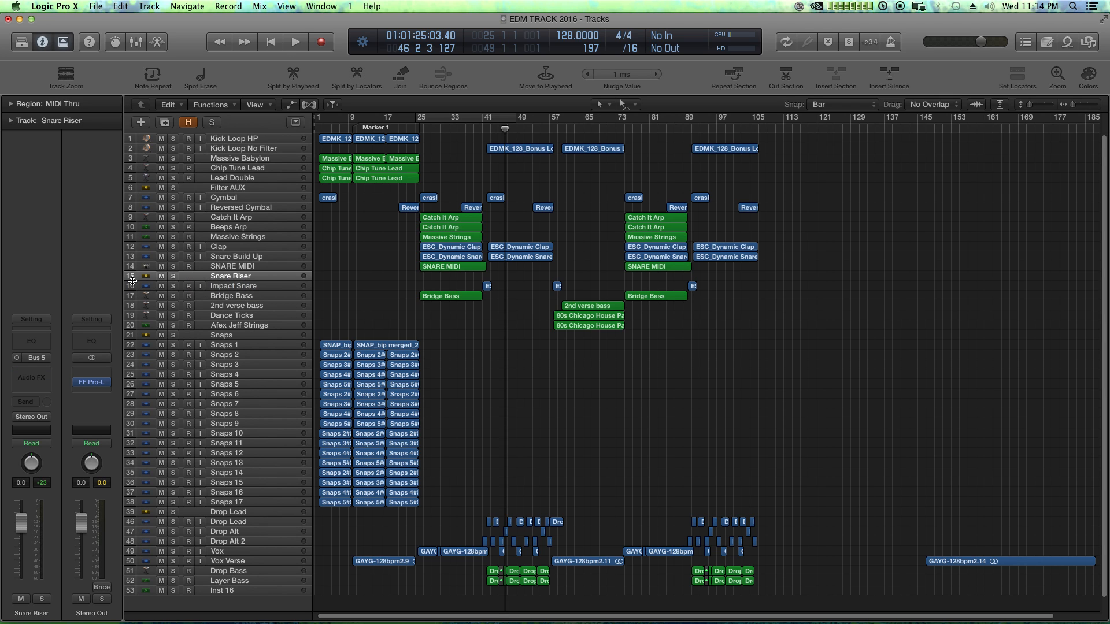
{"action": "left_click_drag", "start_coordinate": [133, 280], "coordinate": [132, 343]}
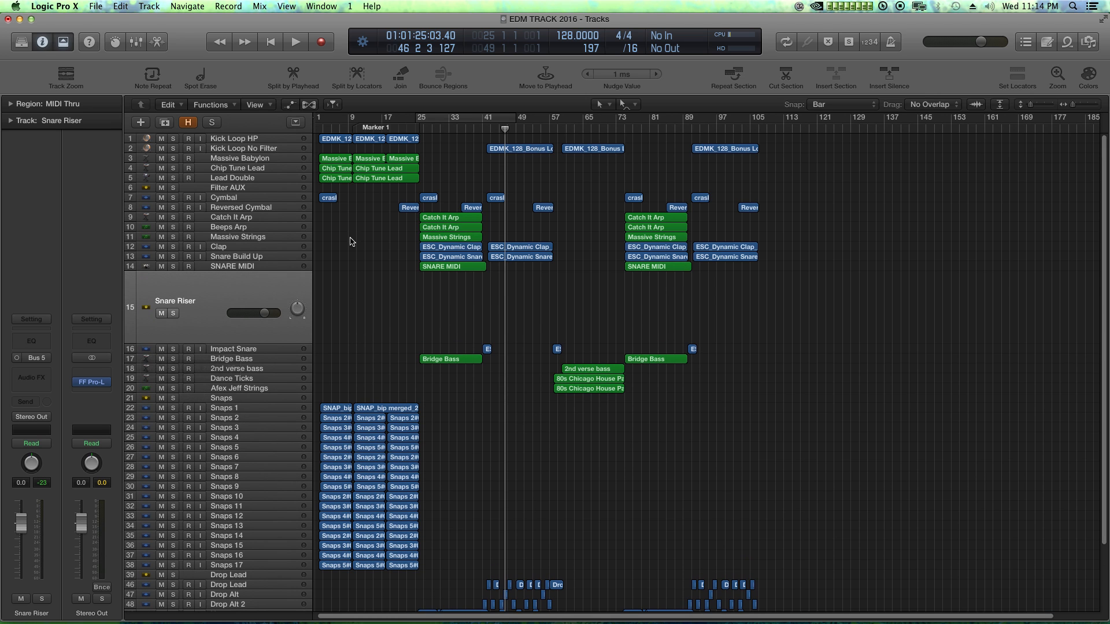
Step: Place the playhead at bar 29 and insert Apple's AUPitch Audio Unit on the Snare Riser channel strip
{"action": "left_click", "coordinate": [433, 128]}
{"action": "key", "text": "super+Right"}
{"action": "key", "text": "super+Right"}
{"action": "key", "text": "super+Right"}
{"action": "key", "text": "super+Right"}
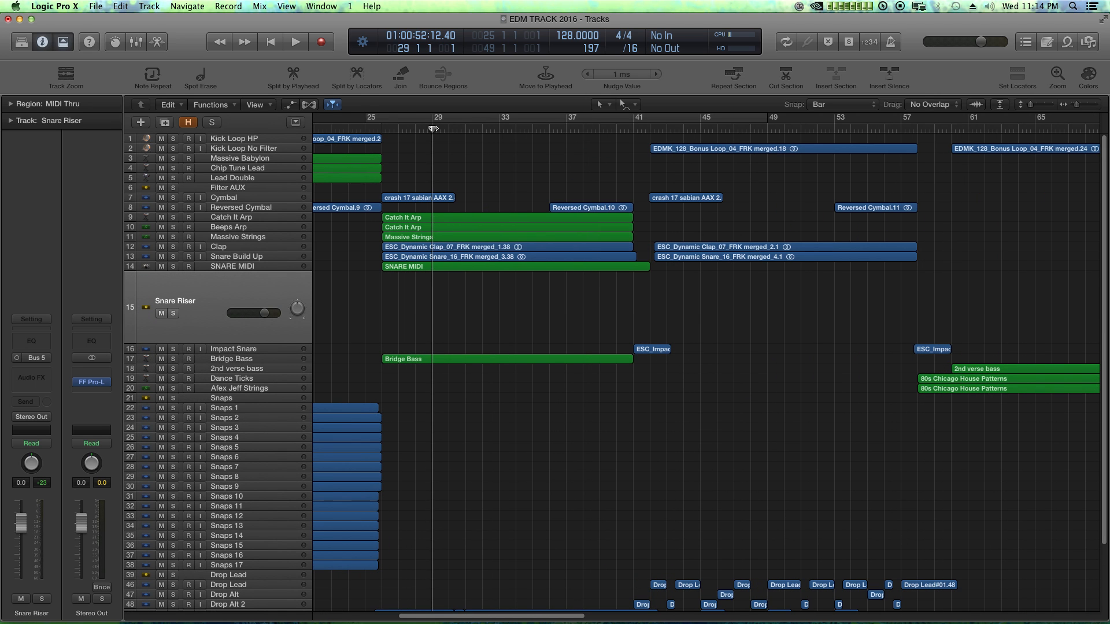
{"action": "left_click", "coordinate": [32, 378]}
{"action": "mouse_move", "coordinate": [38, 513]}
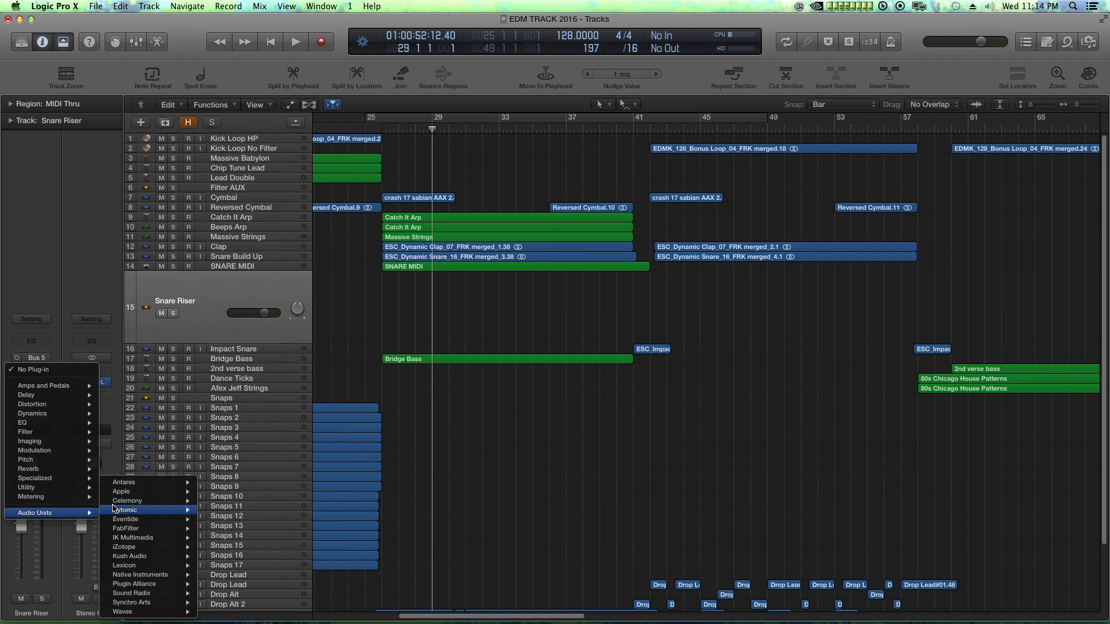
{"action": "mouse_move", "coordinate": [133, 501]}
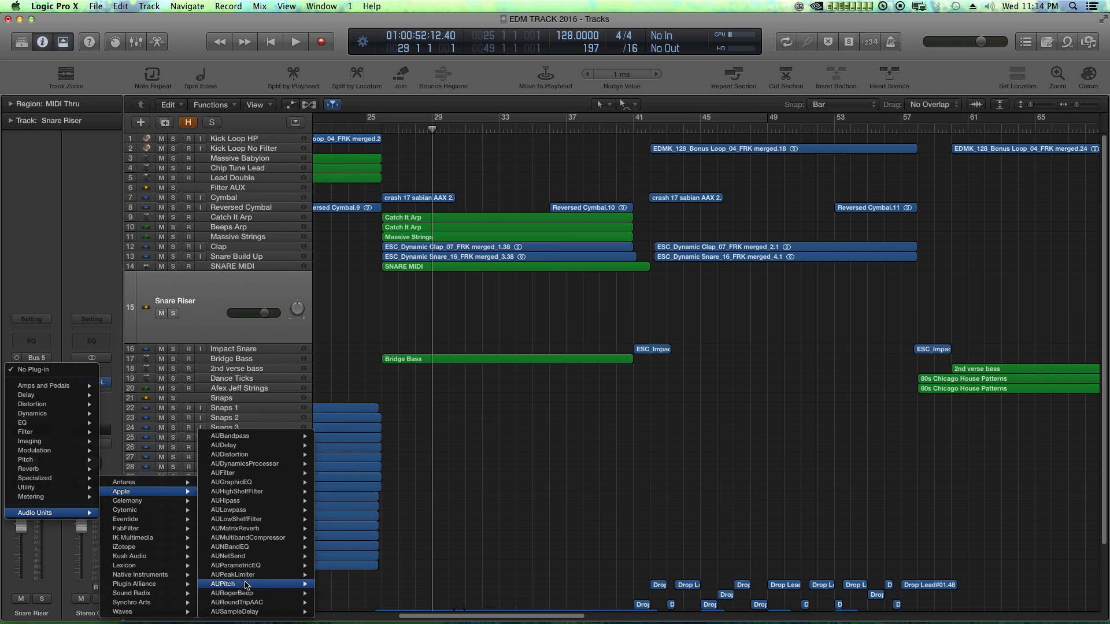
{"action": "mouse_move", "coordinate": [246, 585]}
{"action": "left_click", "coordinate": [332, 584]}
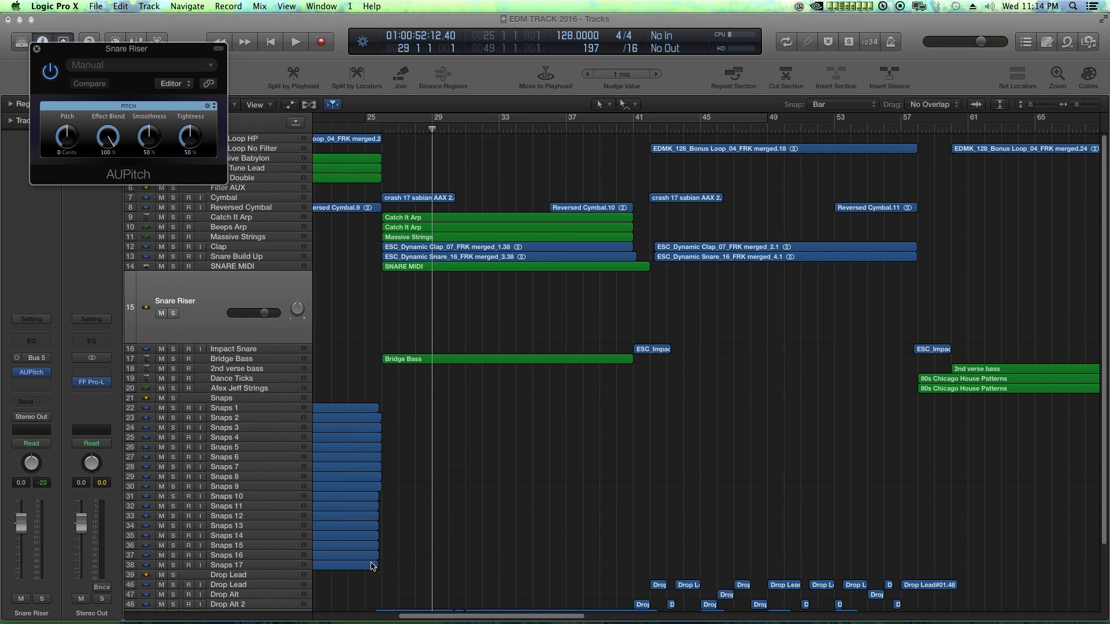
Step: Switch the Snare Riser strip to stereo format, choose the stereo AUPitch, and move its plug-in window clear of the track headers
{"action": "left_click", "coordinate": [17, 358]}
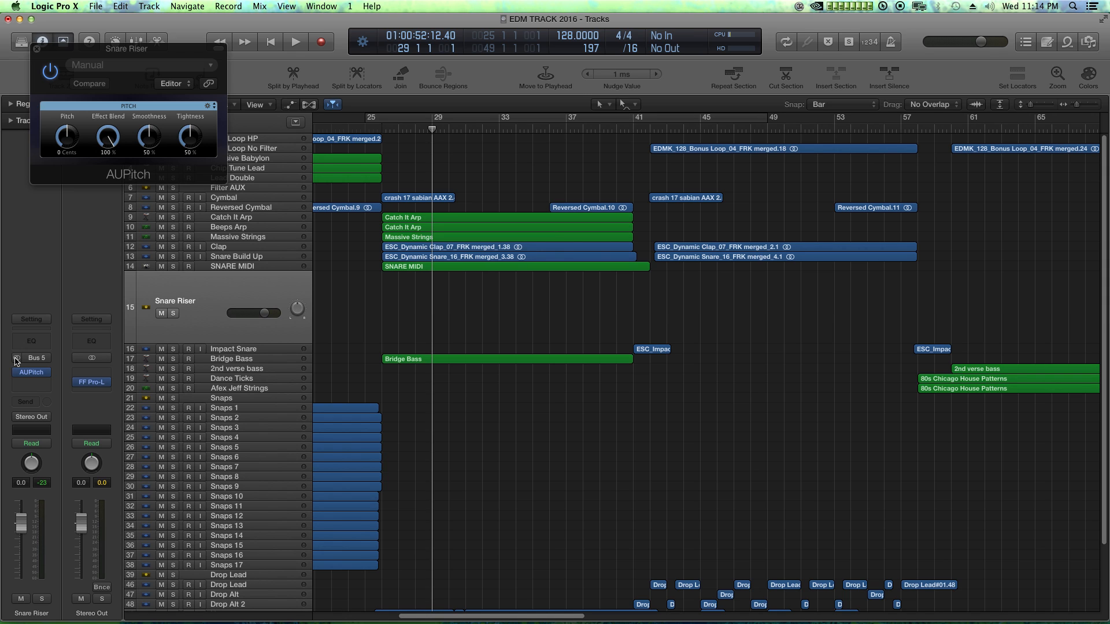
{"action": "left_click", "coordinate": [17, 358]}
{"action": "left_click", "coordinate": [17, 358]}
{"action": "left_click", "coordinate": [48, 373]}
{"action": "mouse_move", "coordinate": [61, 538]}
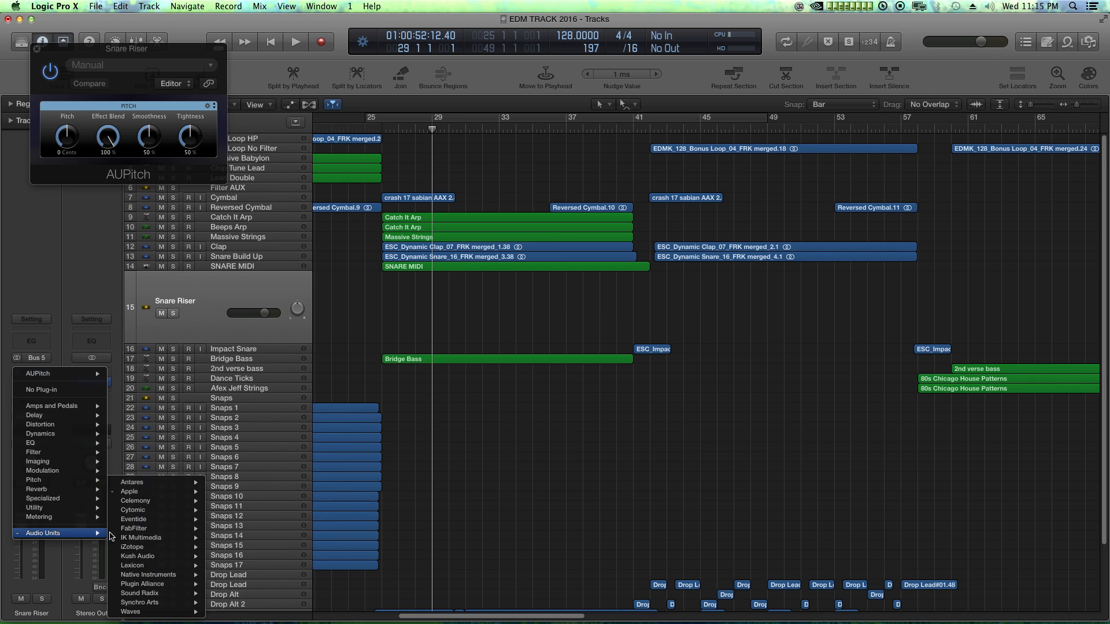
{"action": "mouse_move", "coordinate": [131, 493]}
{"action": "mouse_move", "coordinate": [246, 585]}
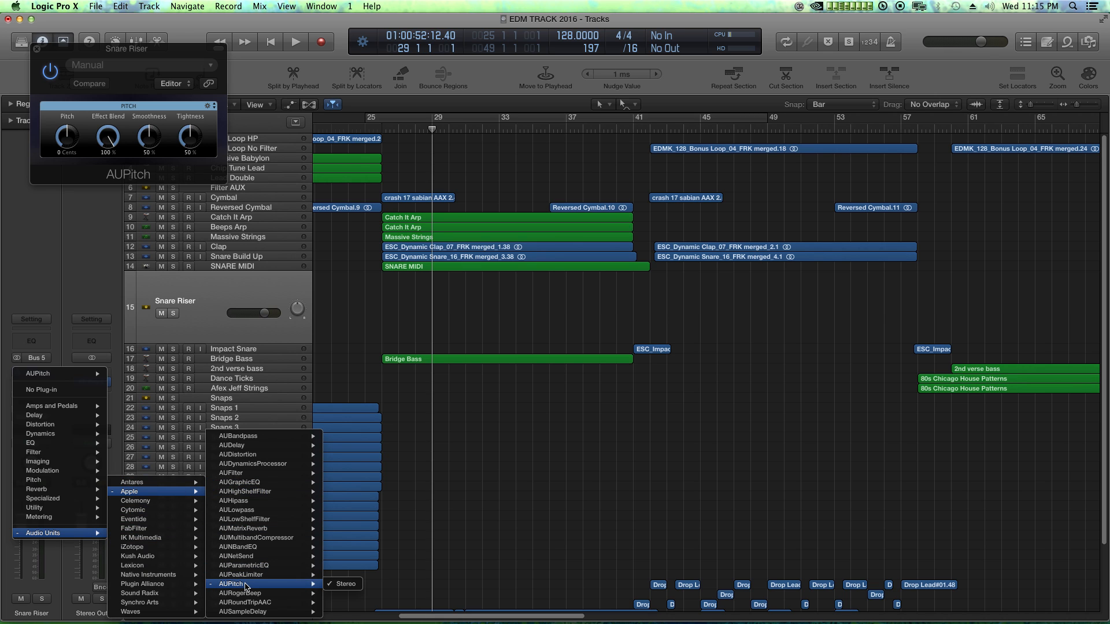
{"action": "left_click", "coordinate": [344, 583]}
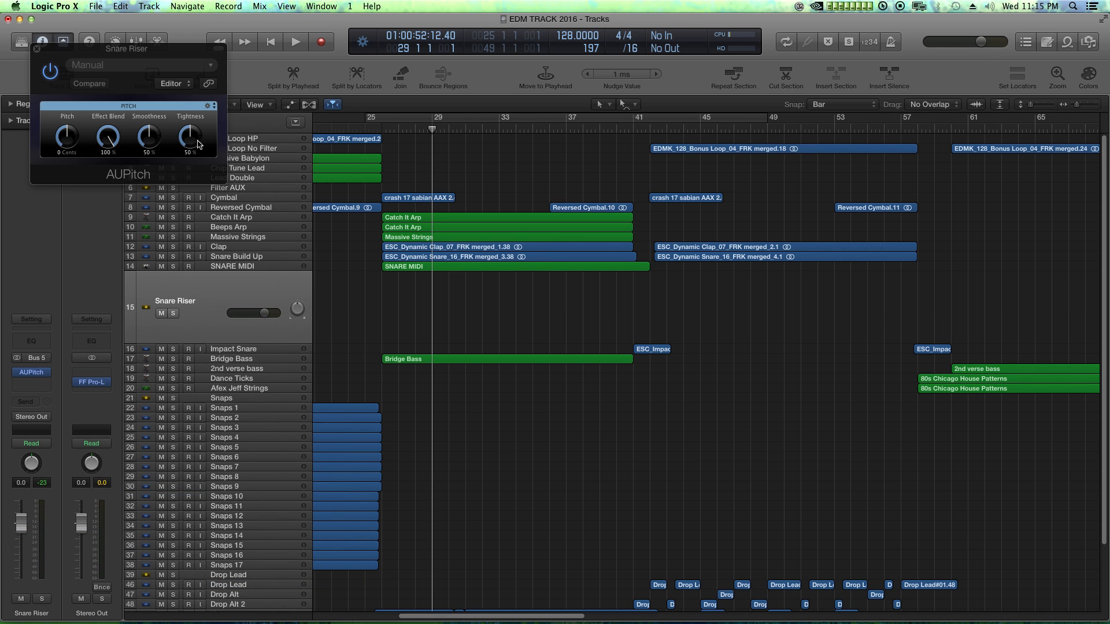
{"action": "left_click_drag", "start_coordinate": [153, 50], "coordinate": [586, 433]}
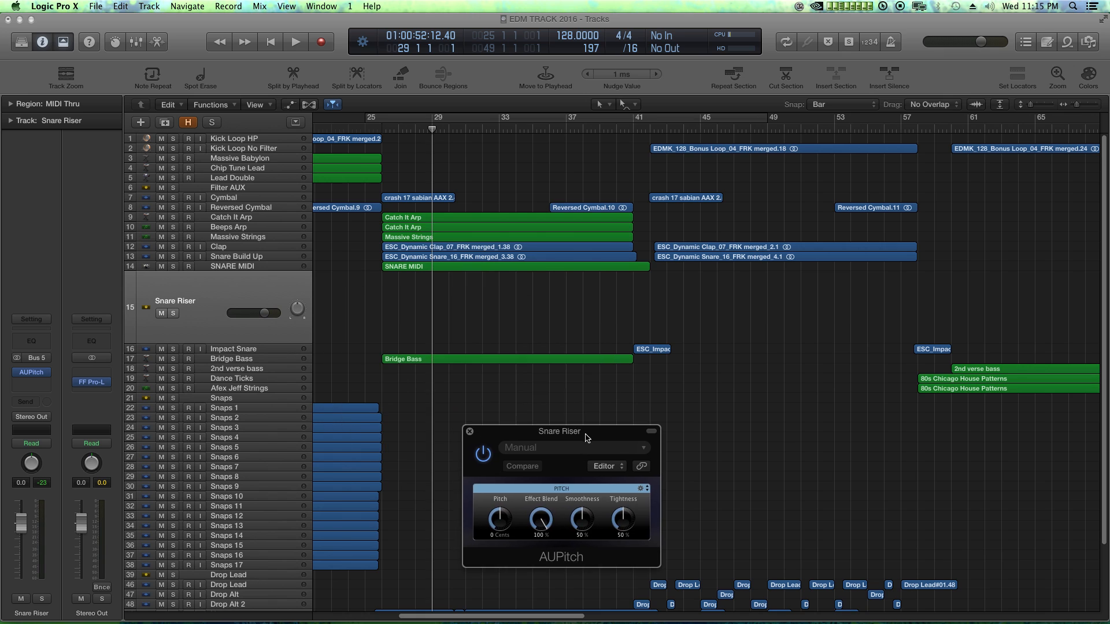
Step: Show automation with AUPitch's Pitch as the Snare Riser track's parameter, and reduce the track's height so the next tracks are visible
{"action": "left_click", "coordinate": [262, 297]}
{"action": "key", "text": "a"}
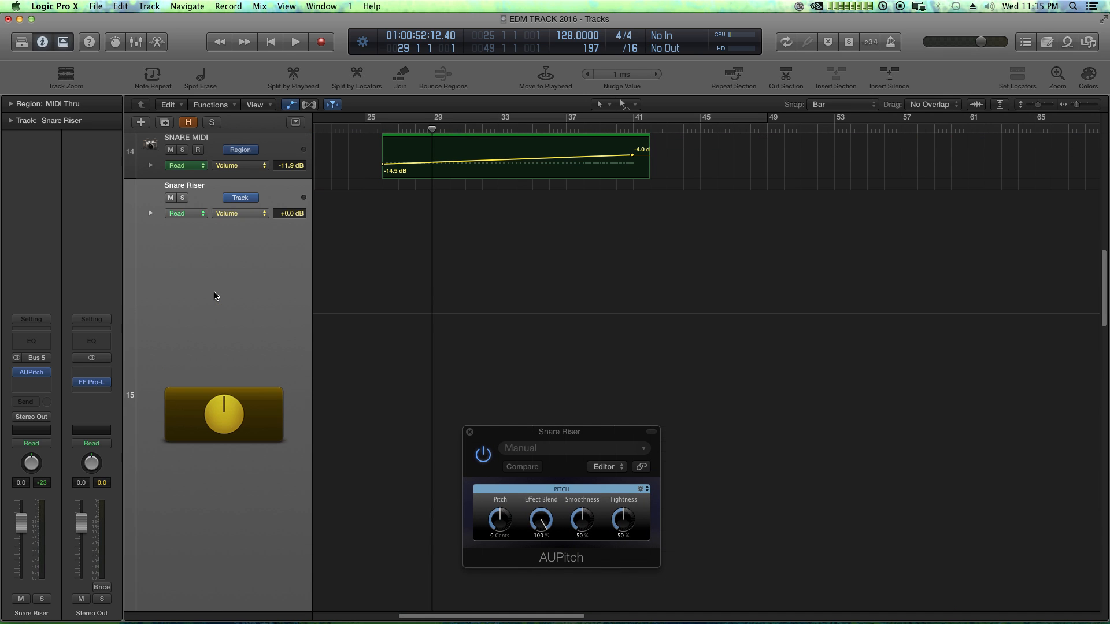
{"action": "mouse_move", "coordinate": [243, 200]}
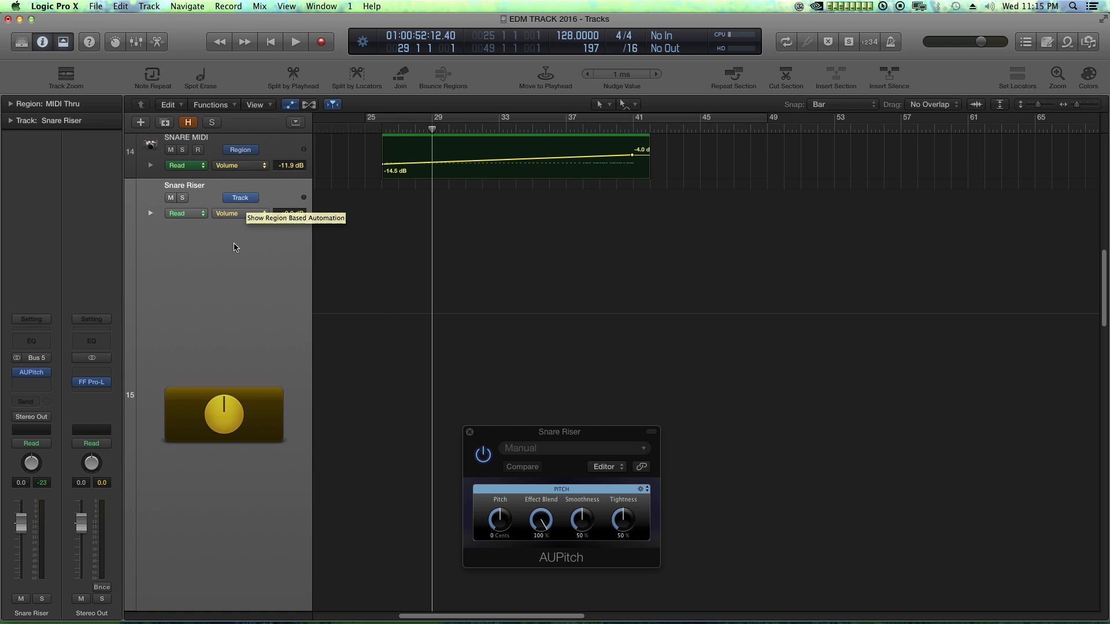
{"action": "left_click", "coordinate": [228, 216]}
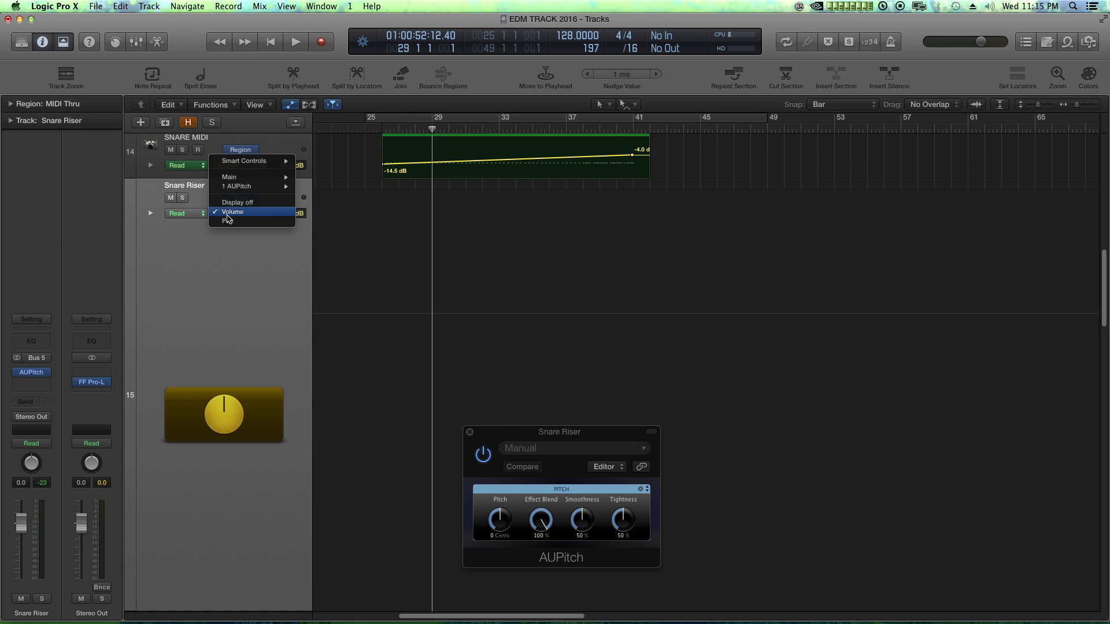
{"action": "mouse_move", "coordinate": [242, 187]}
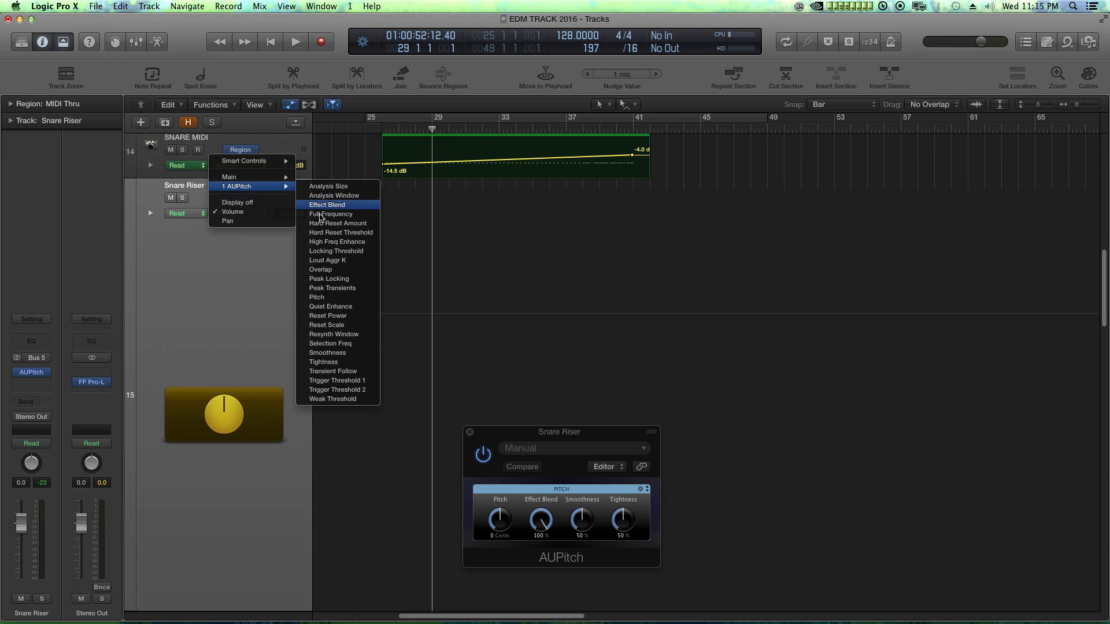
{"action": "left_click", "coordinate": [318, 300]}
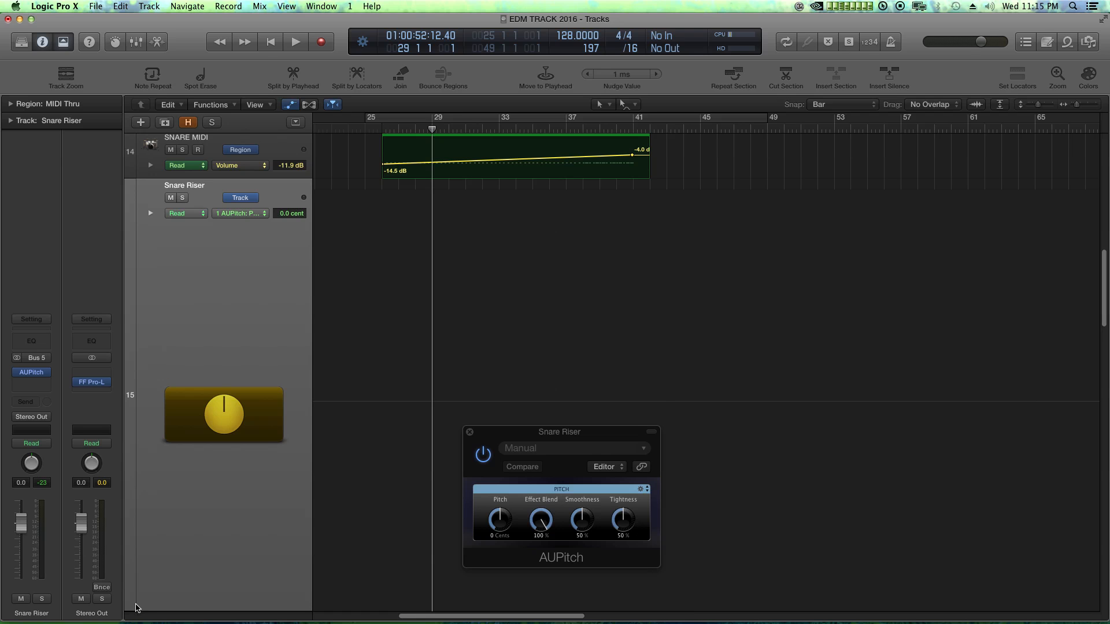
{"action": "left_click_drag", "start_coordinate": [136, 607], "coordinate": [179, 440]}
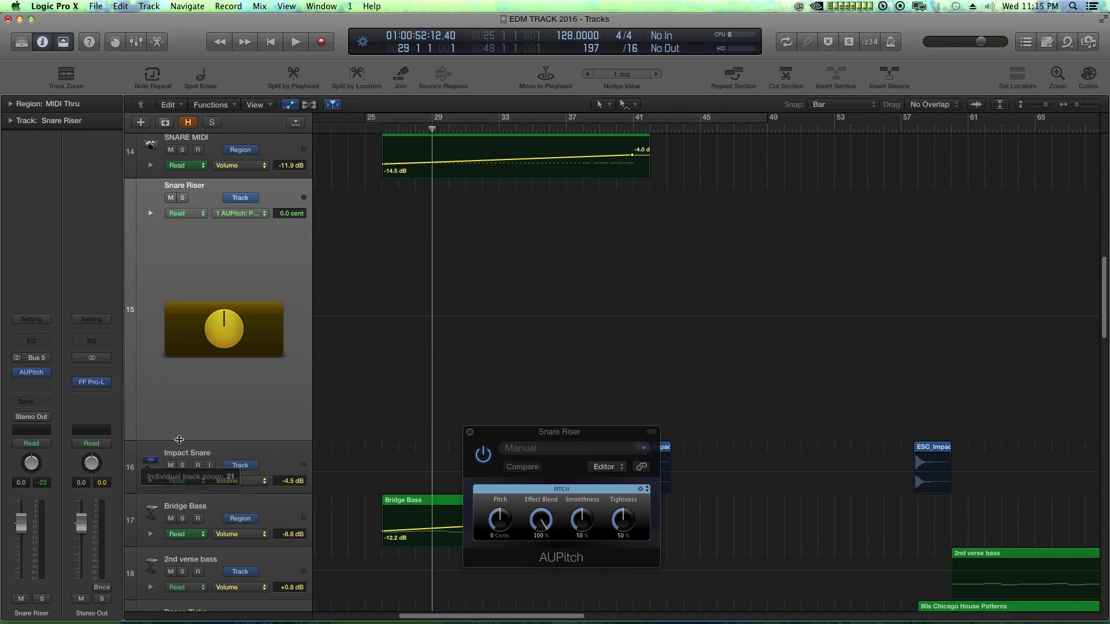
{"action": "left_click_drag", "start_coordinate": [511, 432], "coordinate": [279, 405]}
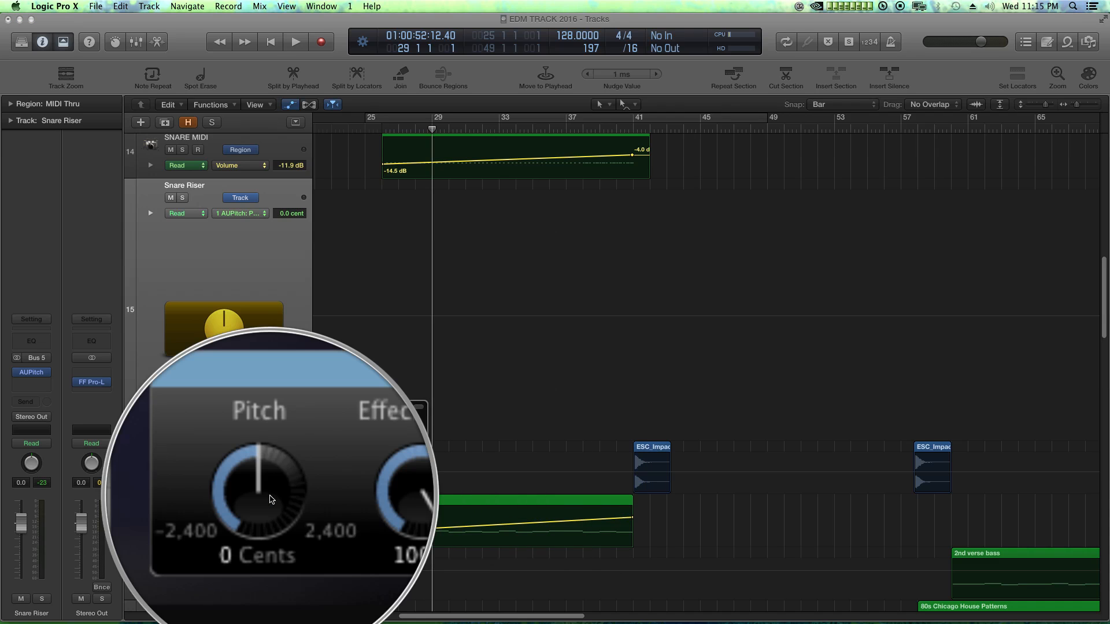
Step: Try raising AUPitch's Pitch to 792 cents and return it to 0 cents
{"action": "mouse_move", "coordinate": [270, 498]}
{"action": "left_mouse_down"}
{"action": "mouse_move", "coordinate": [269, 489]}
{"action": "mouse_move", "coordinate": [268, 503]}
{"action": "left_mouse_up"}
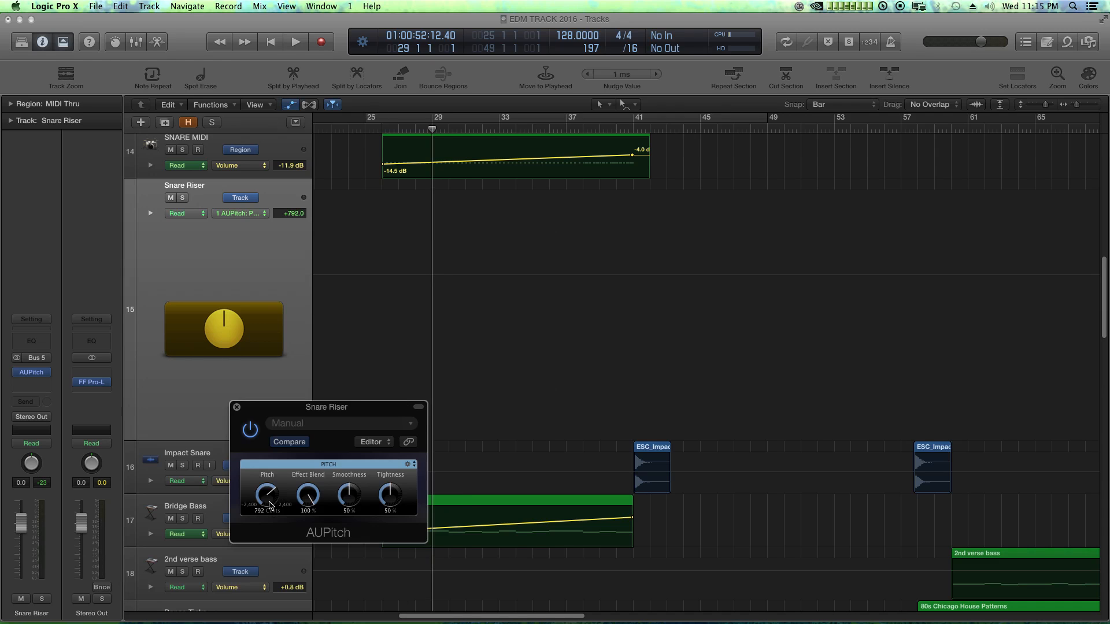
{"action": "mouse_move", "coordinate": [269, 505]}
{"action": "left_mouse_down"}
{"action": "mouse_move", "coordinate": [269, 532]}
{"action": "mouse_move", "coordinate": [266, 462]}
{"action": "mouse_move", "coordinate": [266, 511]}
{"action": "mouse_move", "coordinate": [267, 500]}
{"action": "left_mouse_up"}
{"action": "left_click_drag", "start_coordinate": [272, 500], "coordinate": [272, 526]}
Step: Zoom in on the end of the snare build-up and place the playhead at bar 38
{"action": "scroll", "coordinate": [656, 185], "scroll_direction": "up", "scroll_amount": 3}
{"action": "scroll", "coordinate": [656, 185], "scroll_direction": "up", "scroll_amount": 1}
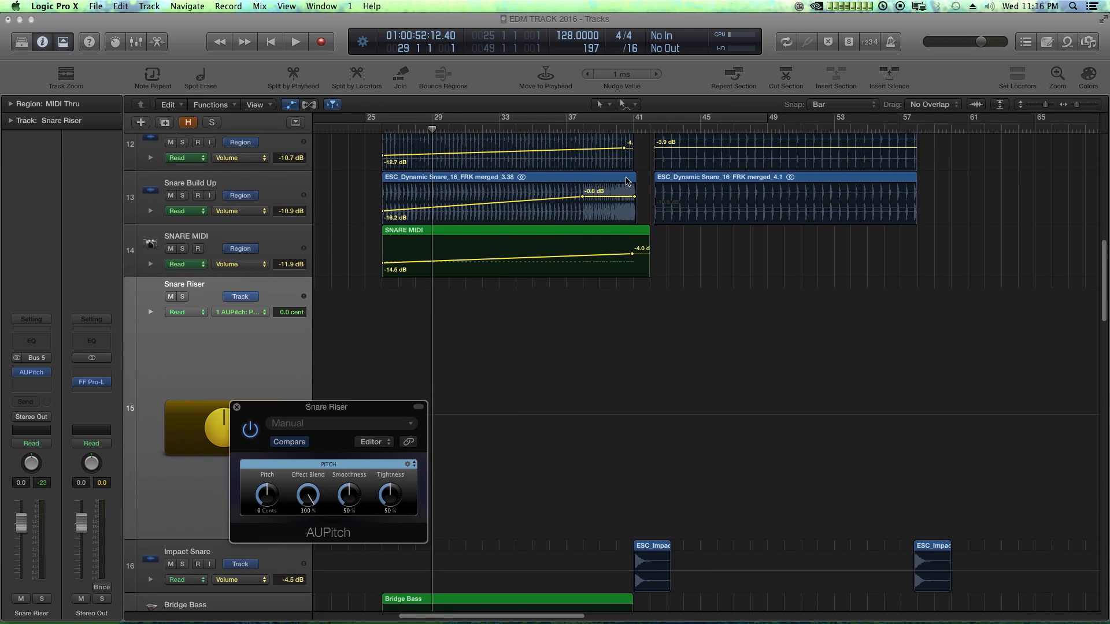
{"action": "left_click", "coordinate": [602, 130]}
{"action": "key", "text": "super+Right"}
{"action": "key", "text": "super+Right"}
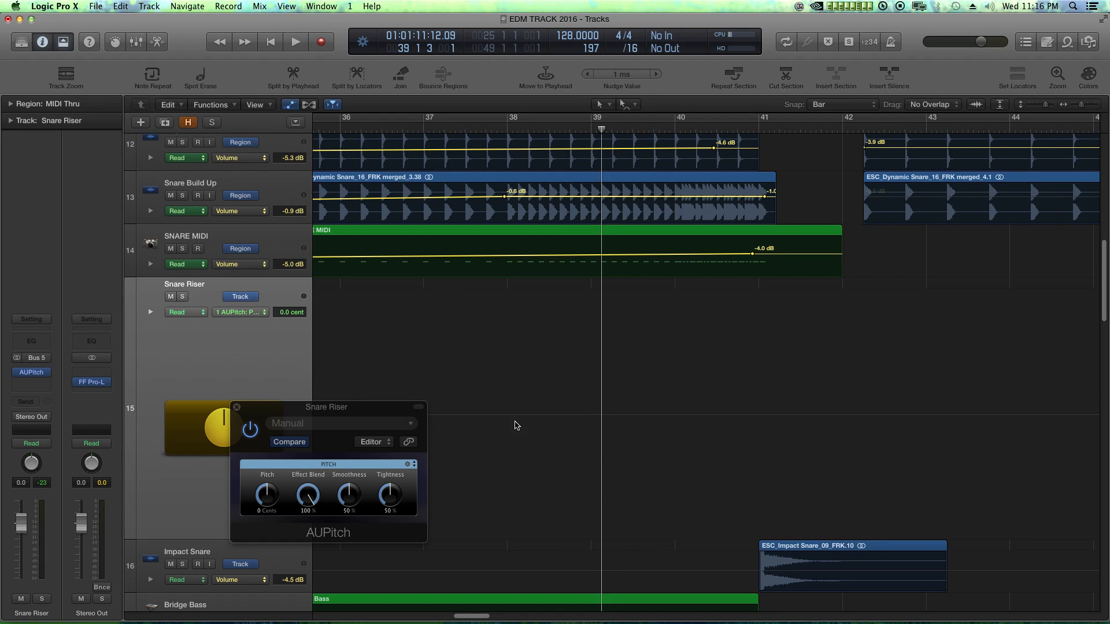
{"action": "left_click", "coordinate": [523, 122]}
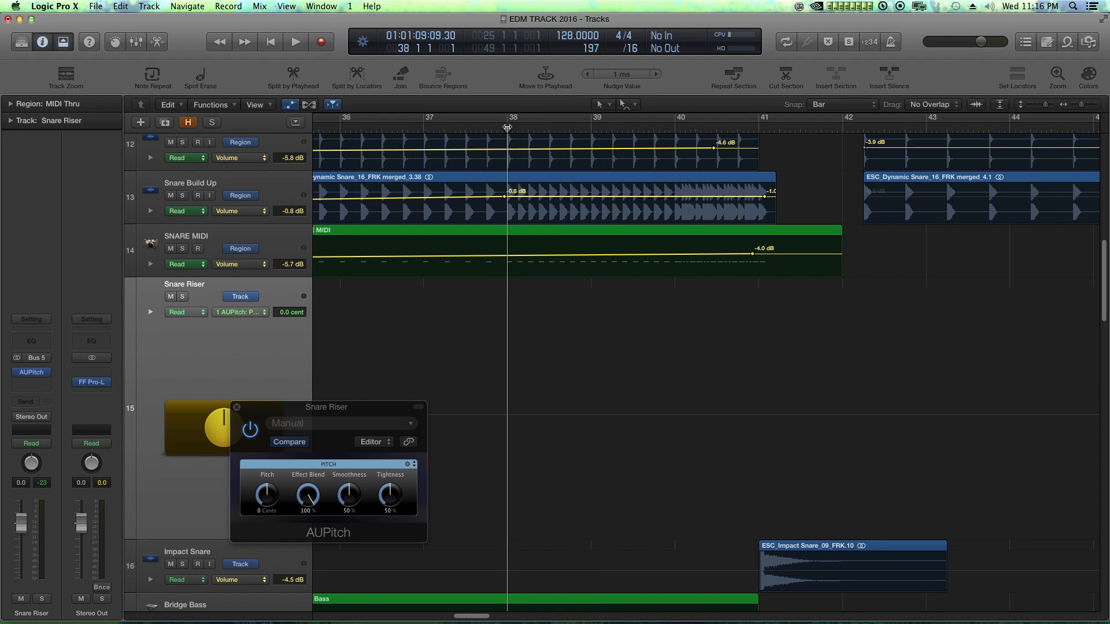
Step: Automate Snare Riser's pitch from 0 cents just after bar 38 to about +895 cents at bar 41, and move the AUPitch window off the track headers
{"action": "left_click", "coordinate": [531, 417]}
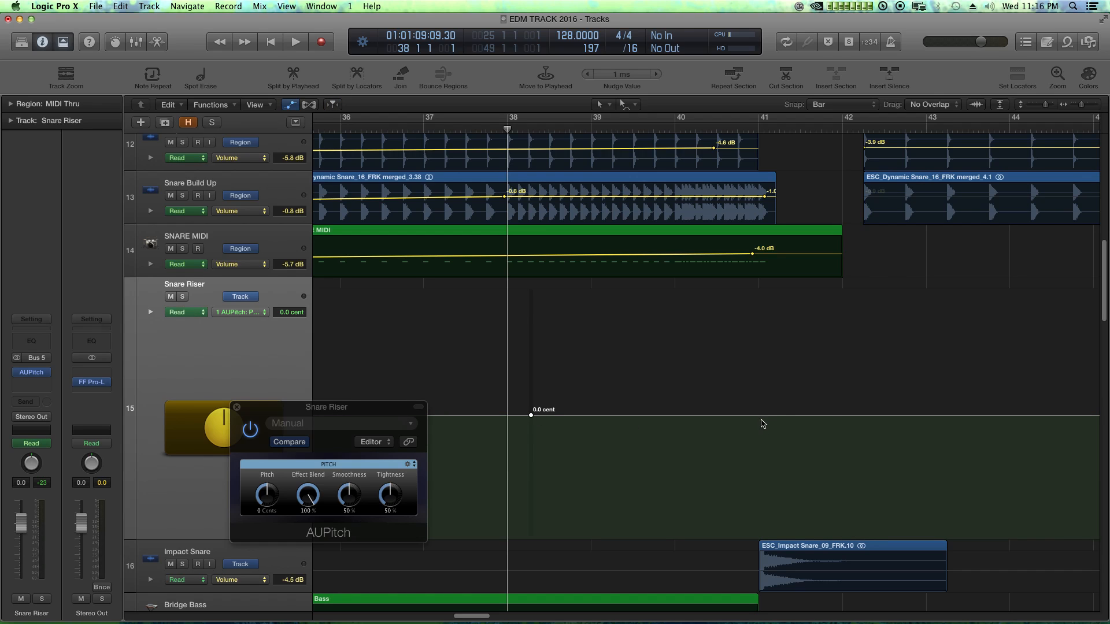
{"action": "left_click", "coordinate": [760, 416]}
{"action": "left_click_drag", "start_coordinate": [760, 416], "coordinate": [761, 368]}
{"action": "key", "text": "super+Left"}
{"action": "key", "text": "super+Left"}
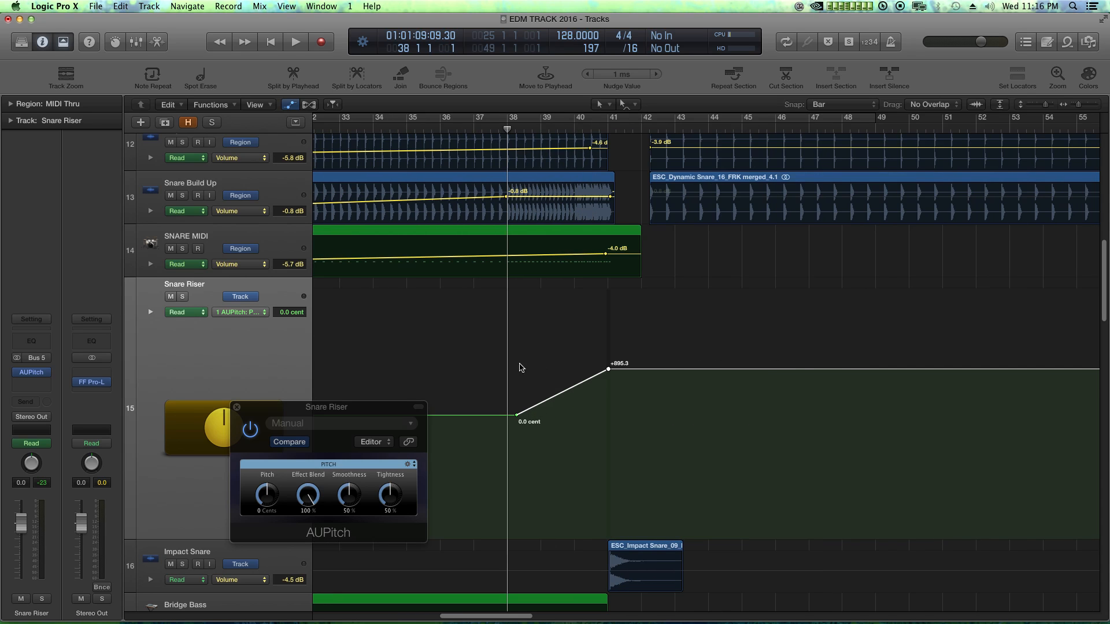
{"action": "left_click_drag", "start_coordinate": [278, 415], "coordinate": [772, 423]}
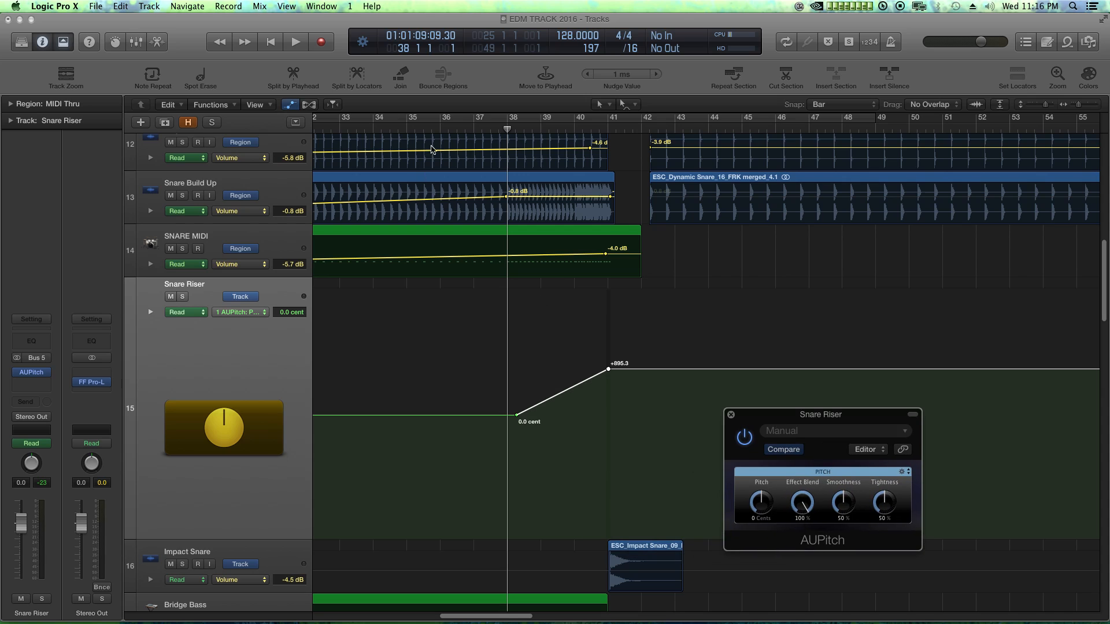
Step: Play the full mix from about bar 36 through bar 41 to hear the pitch rise
{"action": "left_click", "coordinate": [439, 126]}
{"action": "key", "text": "space"}
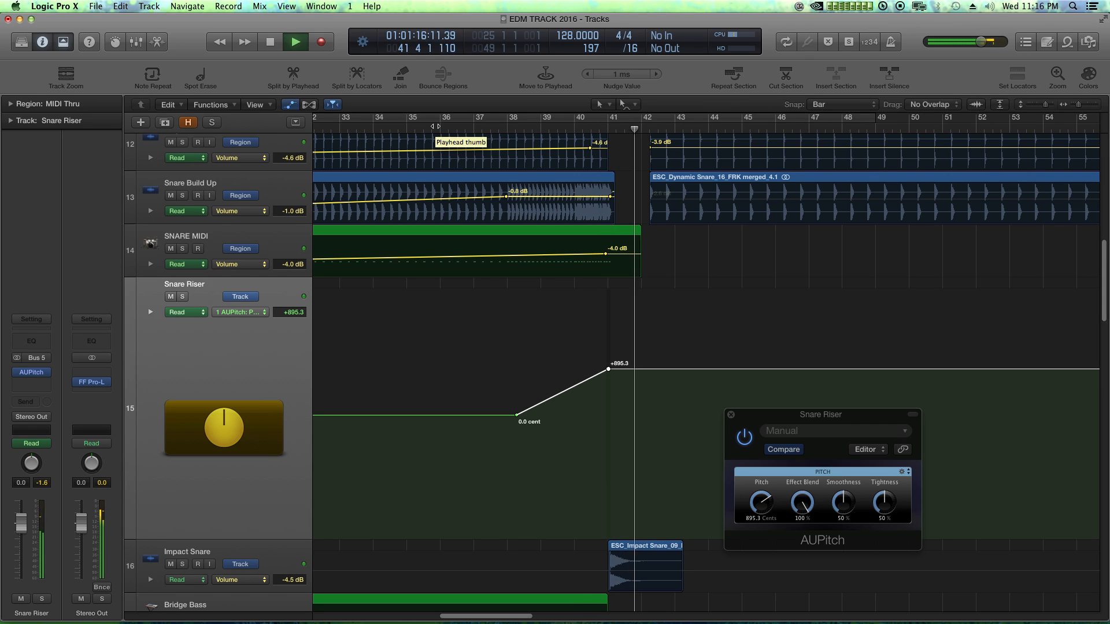
{"action": "key", "text": "space"}
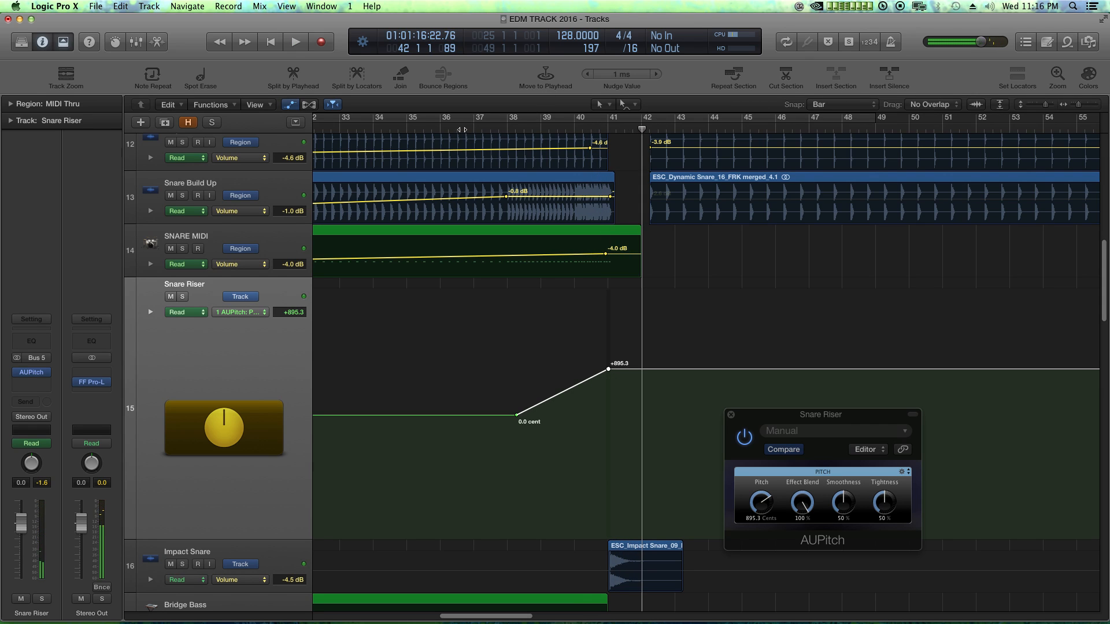
Step: Solo the Snare Build Up, SNARE MIDI and Snare Riser tracks, and play them from bar 36
{"action": "left_click", "coordinate": [458, 128]}
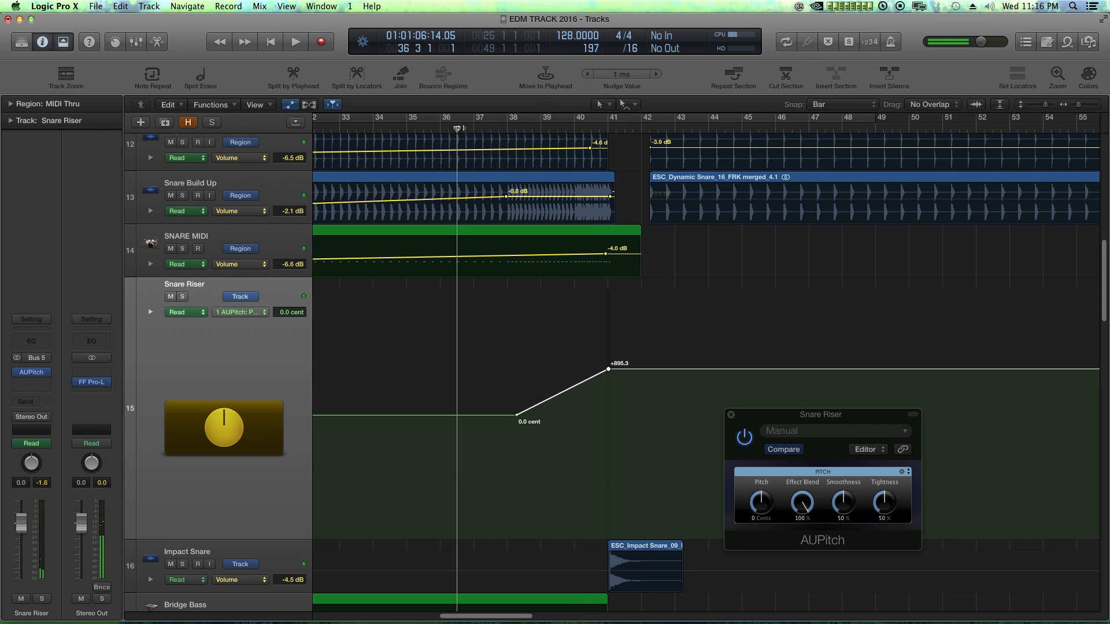
{"action": "left_click", "coordinate": [183, 195]}
{"action": "left_click", "coordinate": [183, 249]}
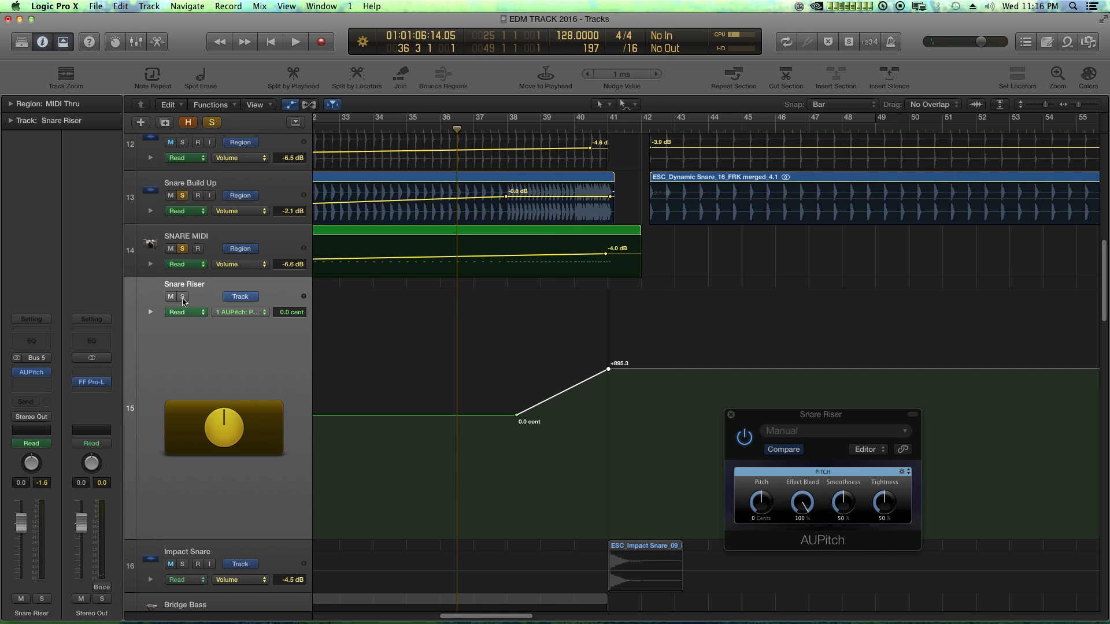
{"action": "left_click", "coordinate": [182, 296]}
{"action": "key", "text": "space"}
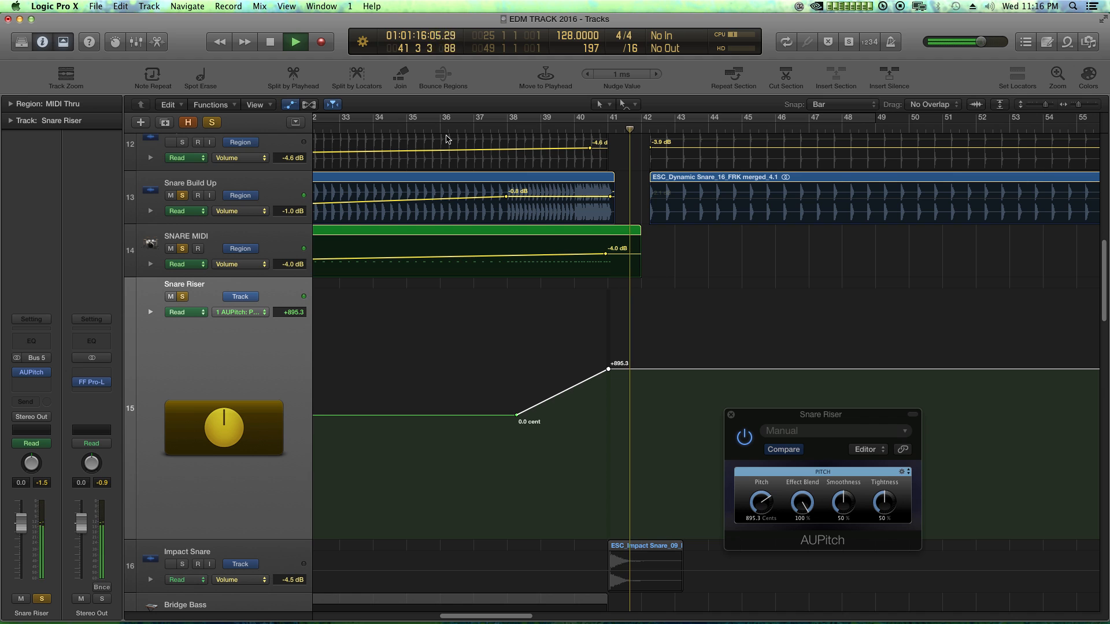
{"action": "key", "text": "space"}
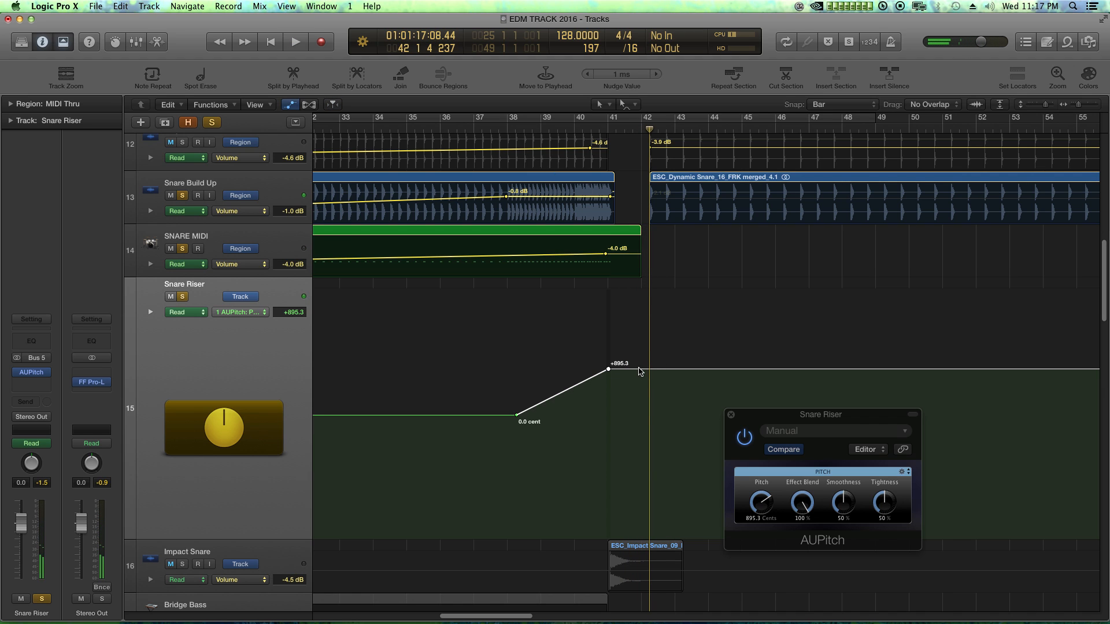
Step: Try raising the pitch point at bar 41 to about +1228 cents and play the soloed build-up
{"action": "left_click_drag", "start_coordinate": [639, 371], "coordinate": [639, 356]}
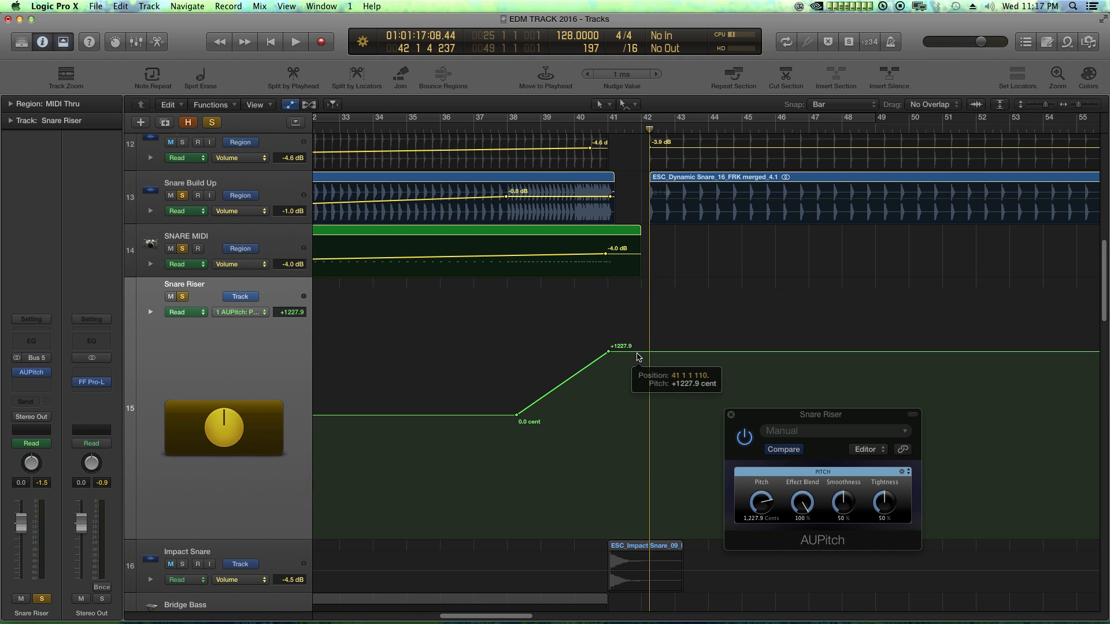
{"action": "left_click", "coordinate": [440, 127]}
{"action": "key", "text": "space"}
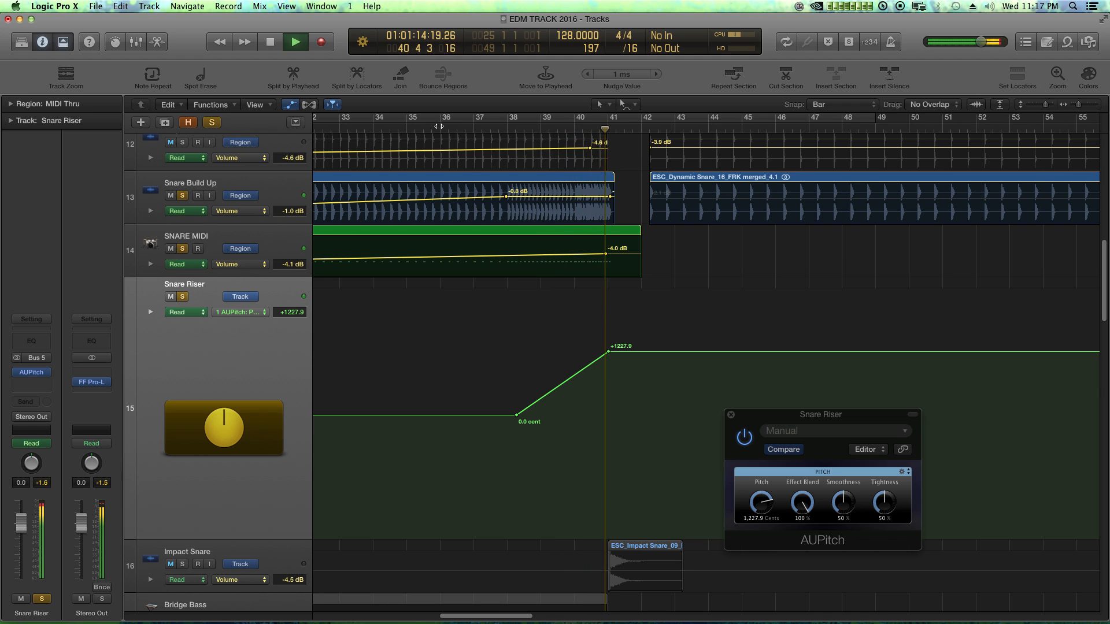
{"action": "key", "text": "space"}
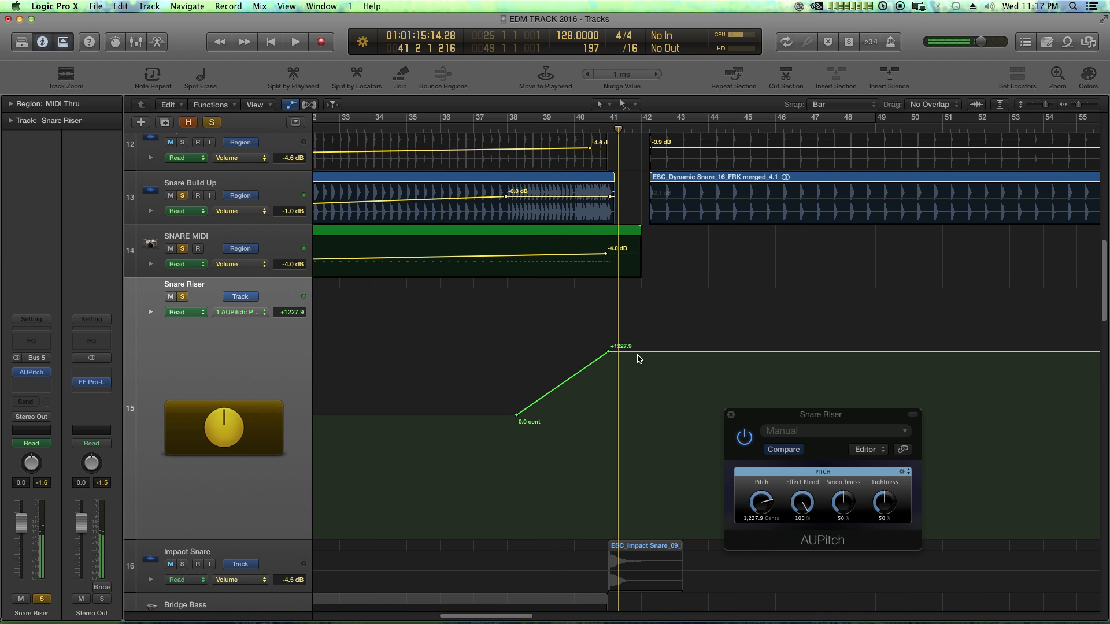
Step: Try lowering the pitch point at bar 41 to about +799 cents and play the soloed build-up from bar 38
{"action": "left_click_drag", "start_coordinate": [639, 351], "coordinate": [638, 378]}
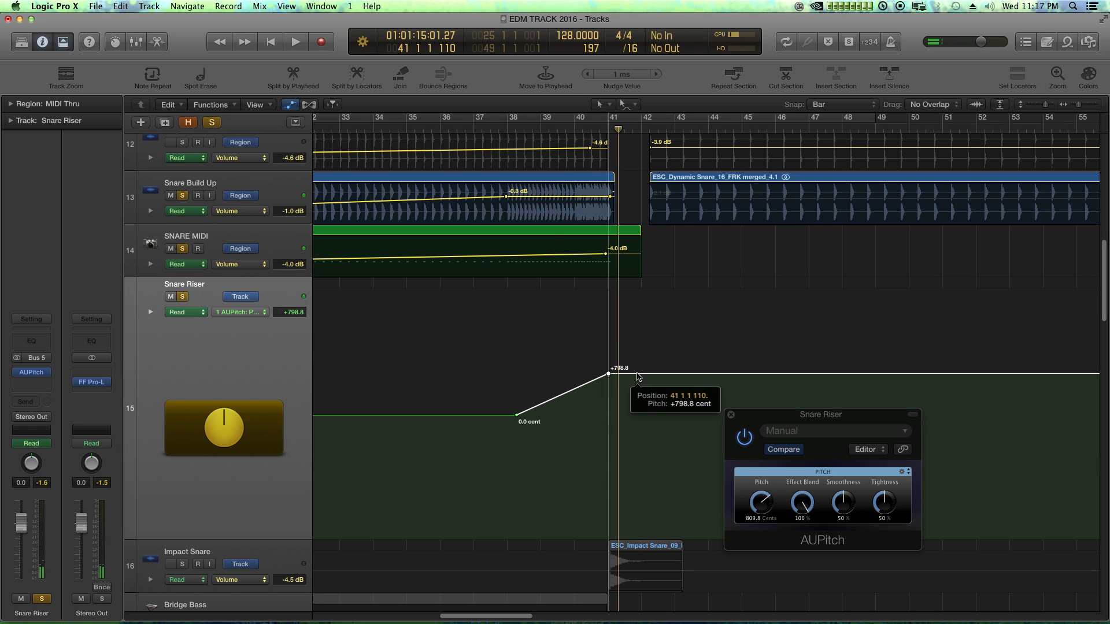
{"action": "left_click", "coordinate": [506, 129]}
{"action": "key", "text": "space"}
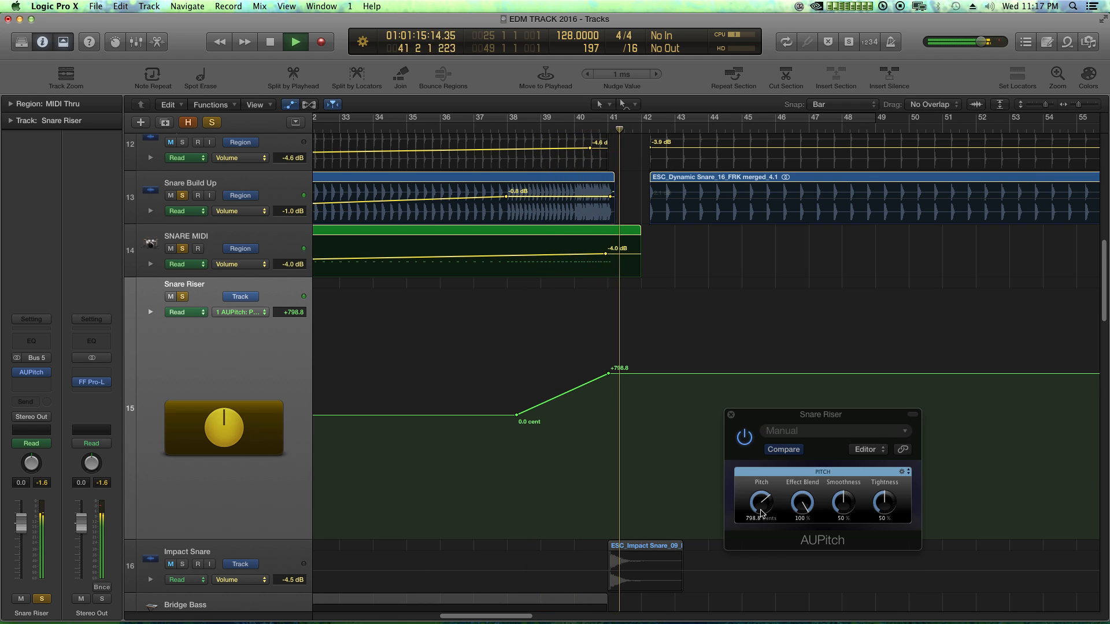
{"action": "key", "text": "space"}
Step: Try adding a pitch point midway between bars 41 and 42 and lowering it to about -0.4 cents
{"action": "key", "text": "super+Right"}
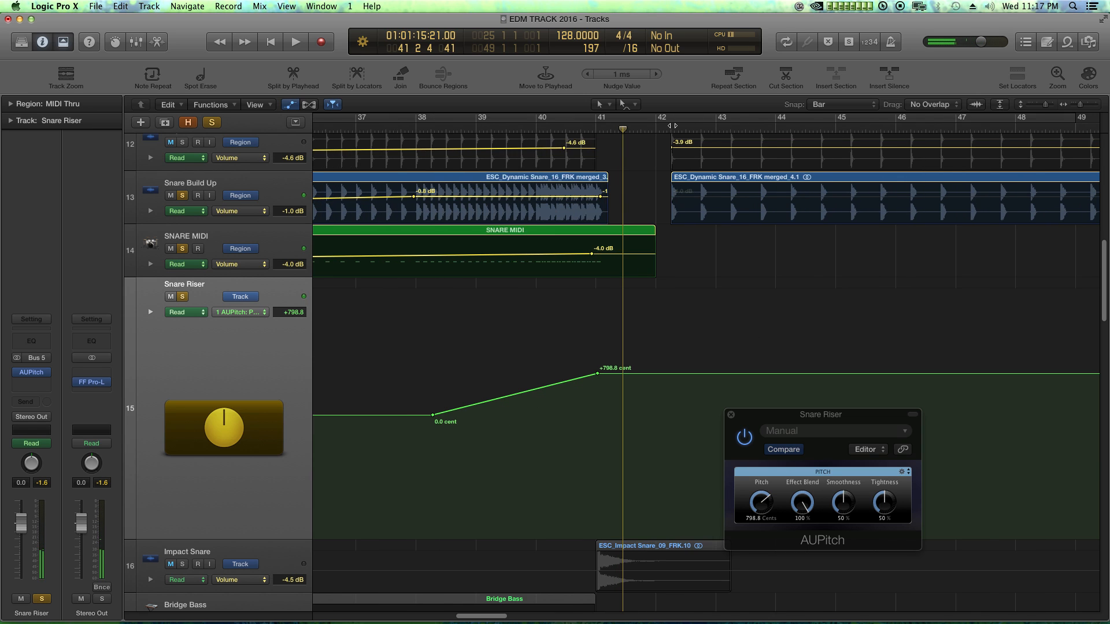
{"action": "left_click", "coordinate": [689, 126]}
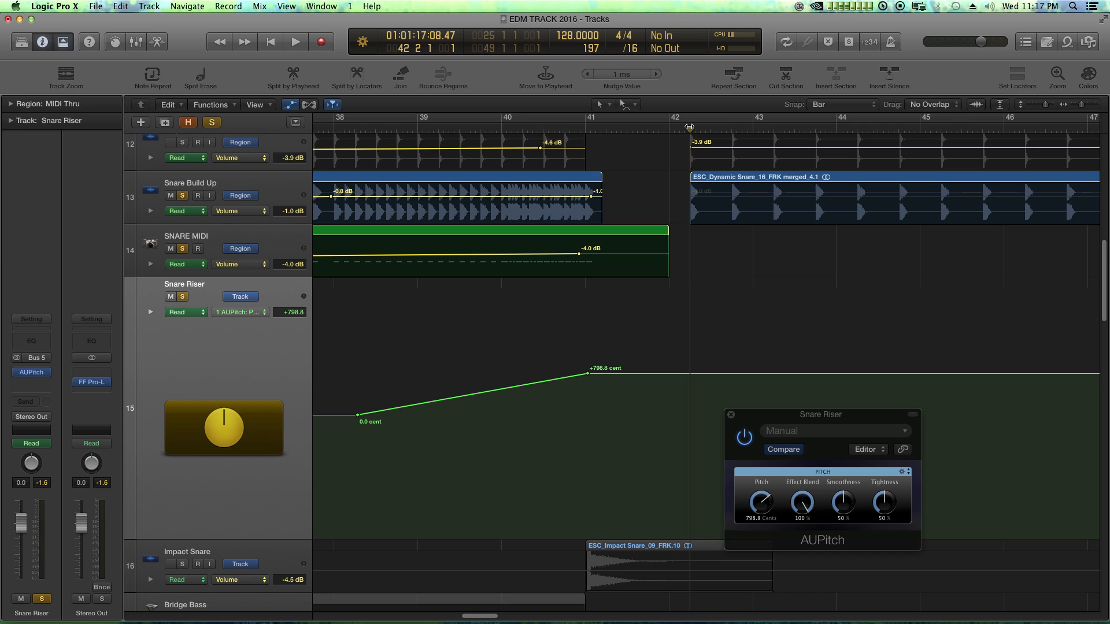
{"action": "left_click", "coordinate": [636, 374]}
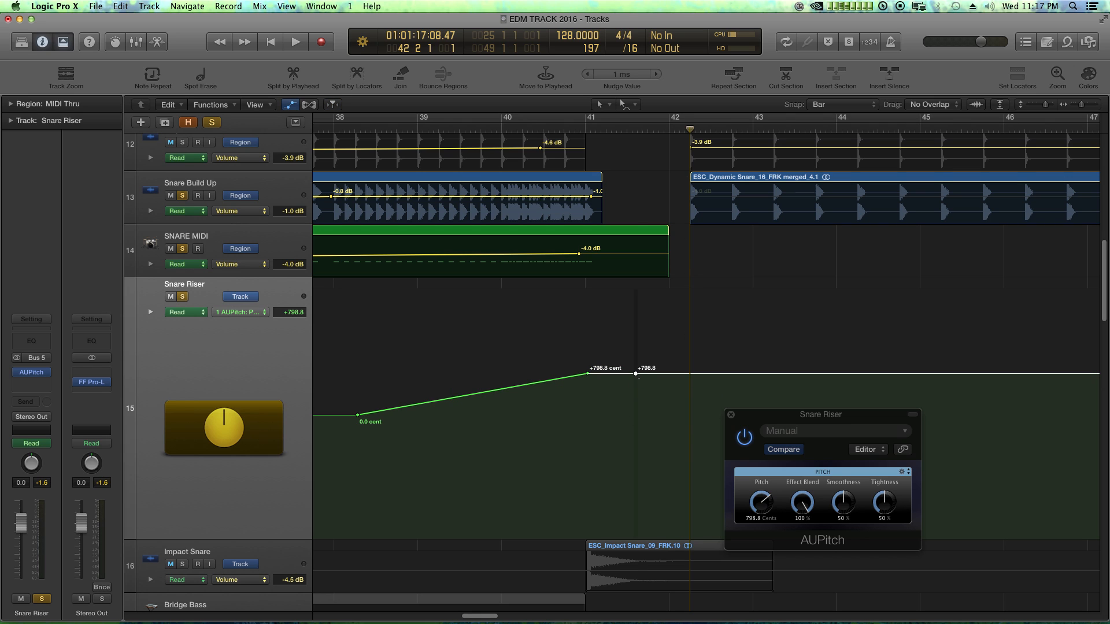
{"action": "left_click_drag", "start_coordinate": [636, 374], "coordinate": [636, 415]}
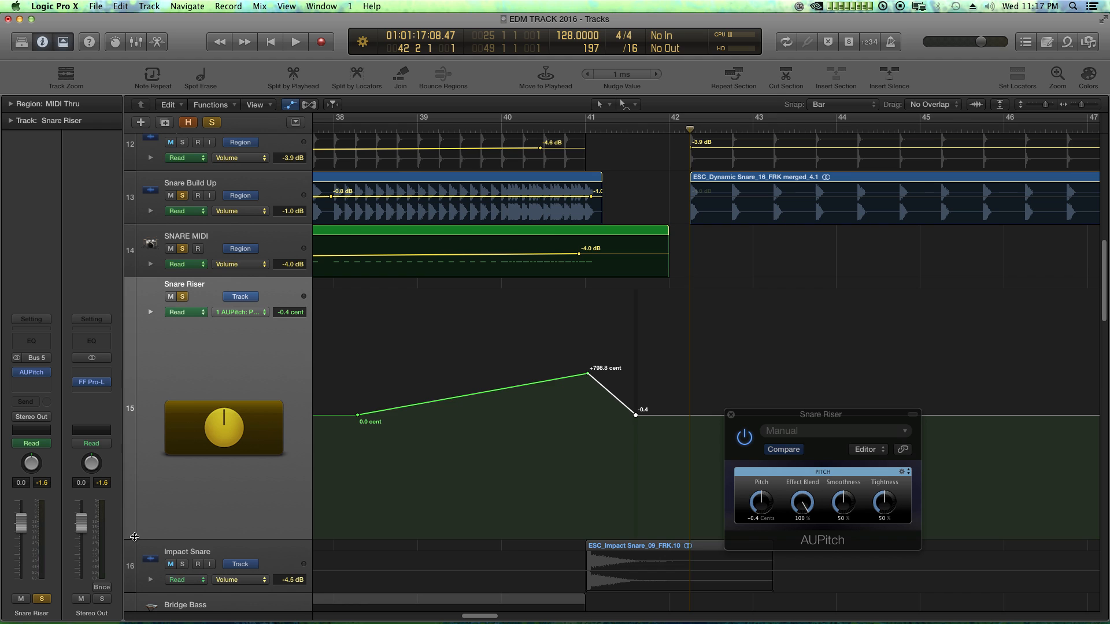
Step: Increase the Snare Riser track's height and enlarge the view of the pitch points after bar 41
{"action": "left_click_drag", "start_coordinate": [134, 537], "coordinate": [134, 603]}
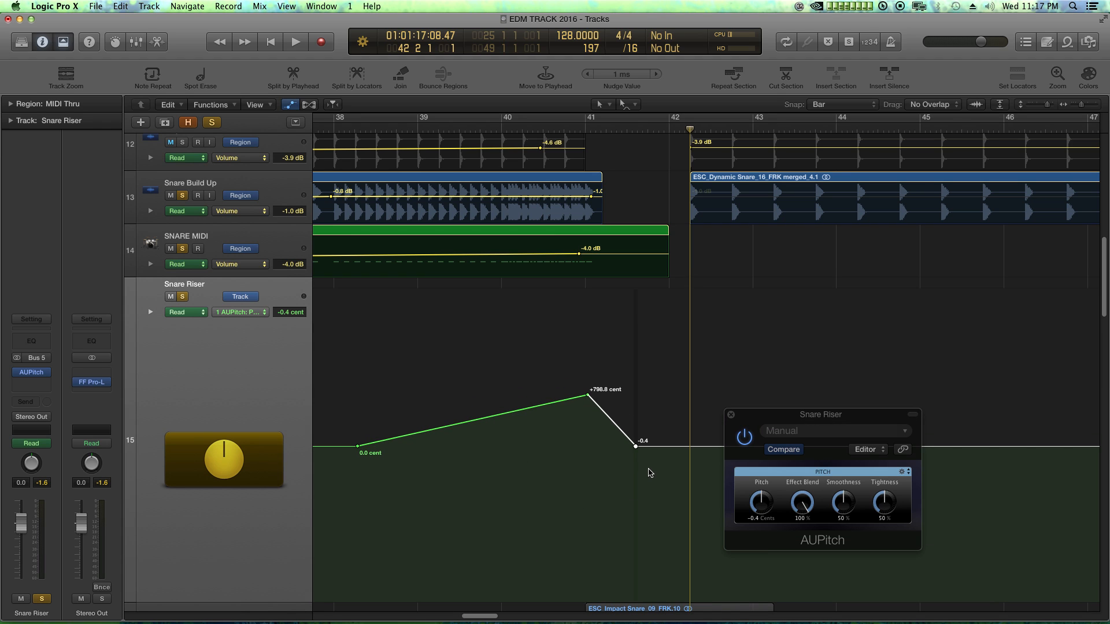
{"action": "left_click", "coordinate": [1047, 104]}
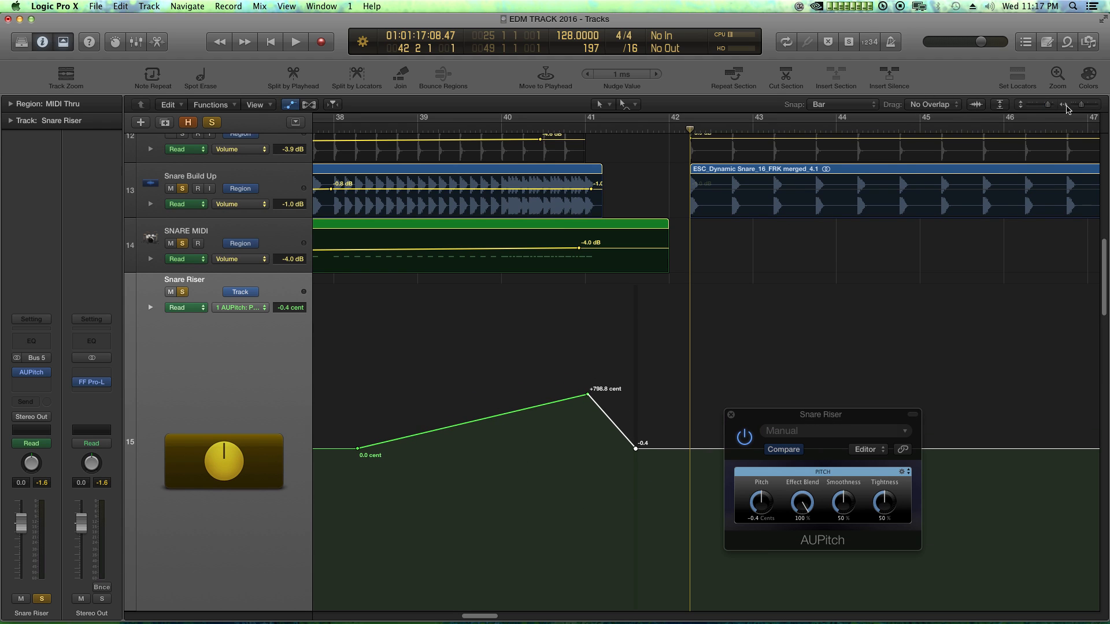
{"action": "left_click_drag", "start_coordinate": [1086, 107], "coordinate": [1089, 105]}
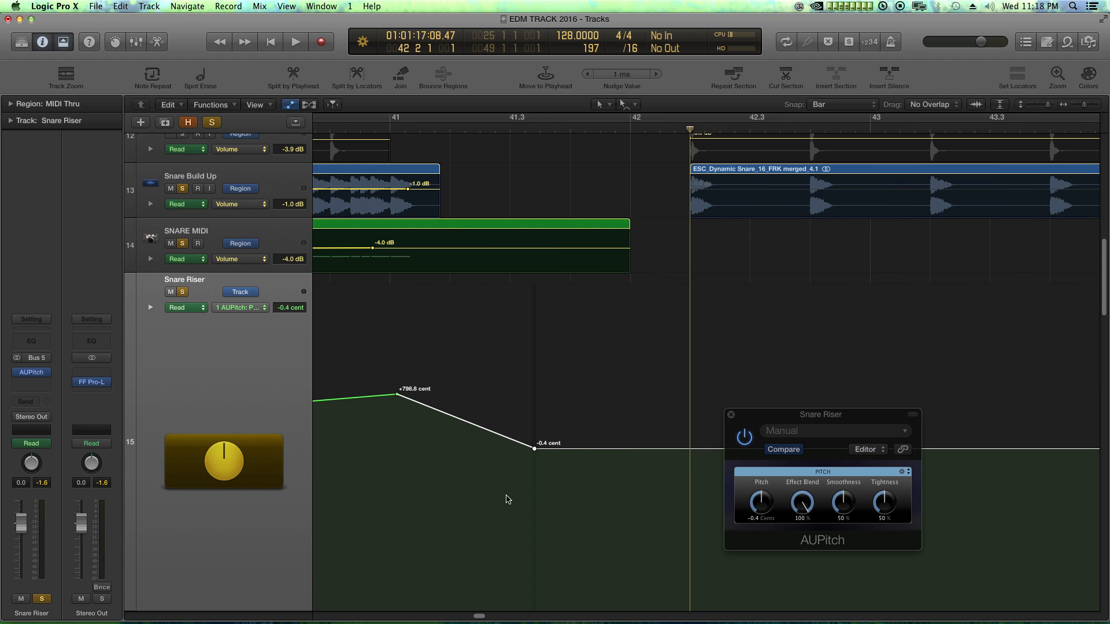
{"action": "mouse_move", "coordinate": [581, 454]}
{"action": "left_mouse_down"}
{"action": "mouse_move", "coordinate": [582, 444]}
{"action": "mouse_move", "coordinate": [581, 454]}
{"action": "left_mouse_up"}
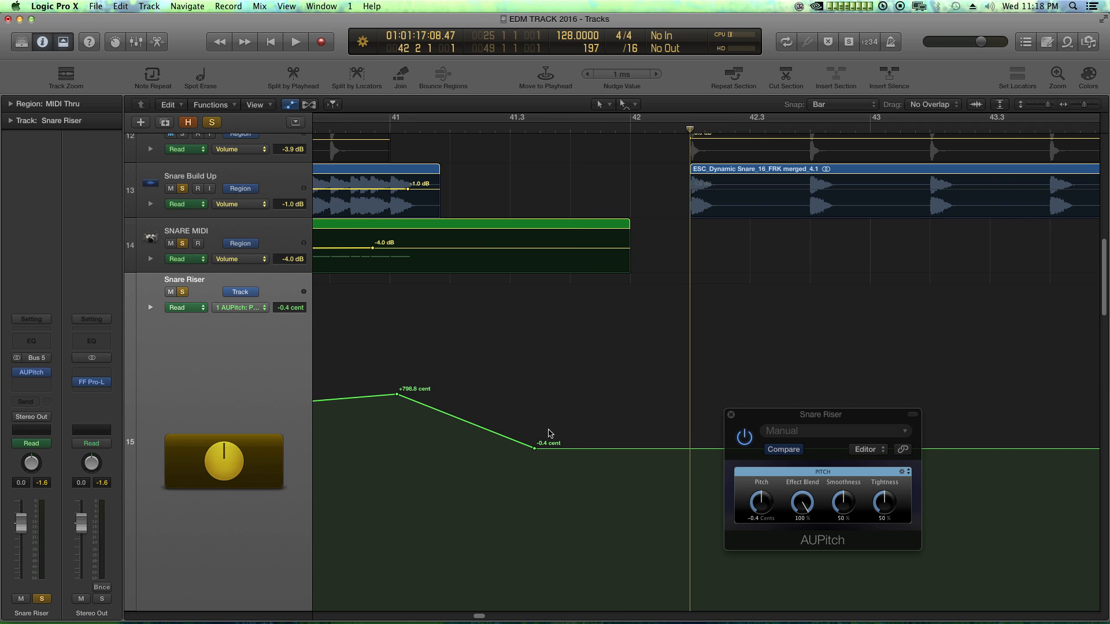
Step: Undo the pitch automation edits back to the 0-cent point at bar 41
{"action": "key", "text": "super+Left"}
{"action": "key", "text": "super+Left"}
{"action": "key", "text": "super+Left"}
{"action": "key", "text": "super+Left"}
{"action": "key", "text": "super+Left"}
{"action": "key", "text": "super+Left"}
{"action": "key", "text": "super+Left"}
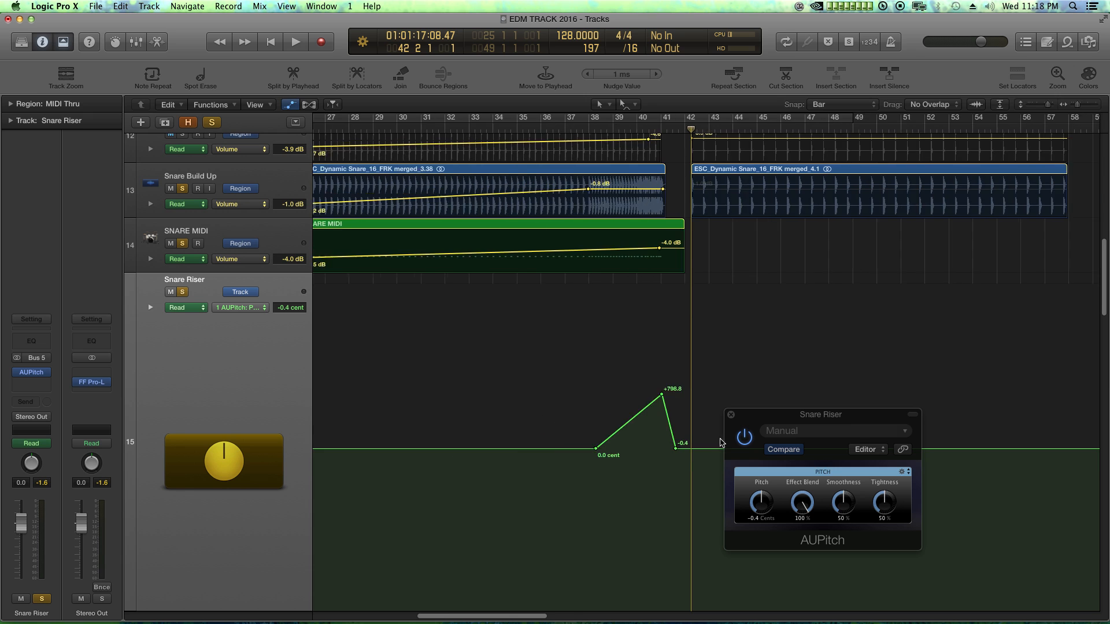
{"action": "key", "text": "super+Right"}
{"action": "key", "text": "super+Right"}
{"action": "key", "text": "super+Right"}
{"action": "key", "text": "super+Right"}
{"action": "key", "text": "super+Right"}
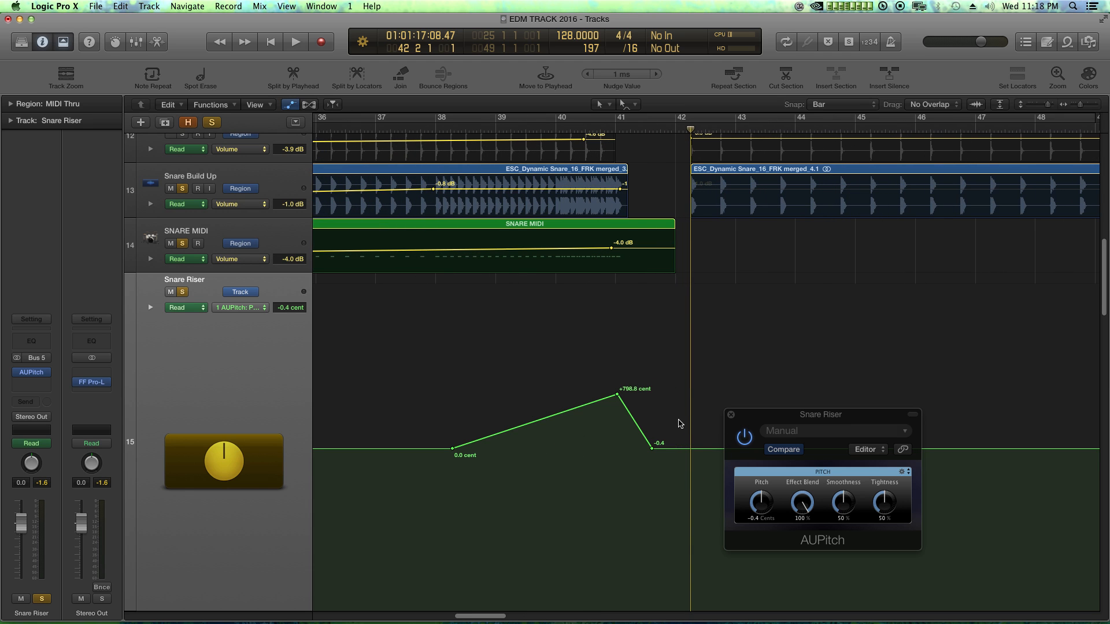
{"action": "key", "text": "super+z"}
{"action": "key", "text": "super+z"}
{"action": "key", "text": "super+z"}
{"action": "key", "text": "super+z"}
{"action": "key", "text": "super+z"}
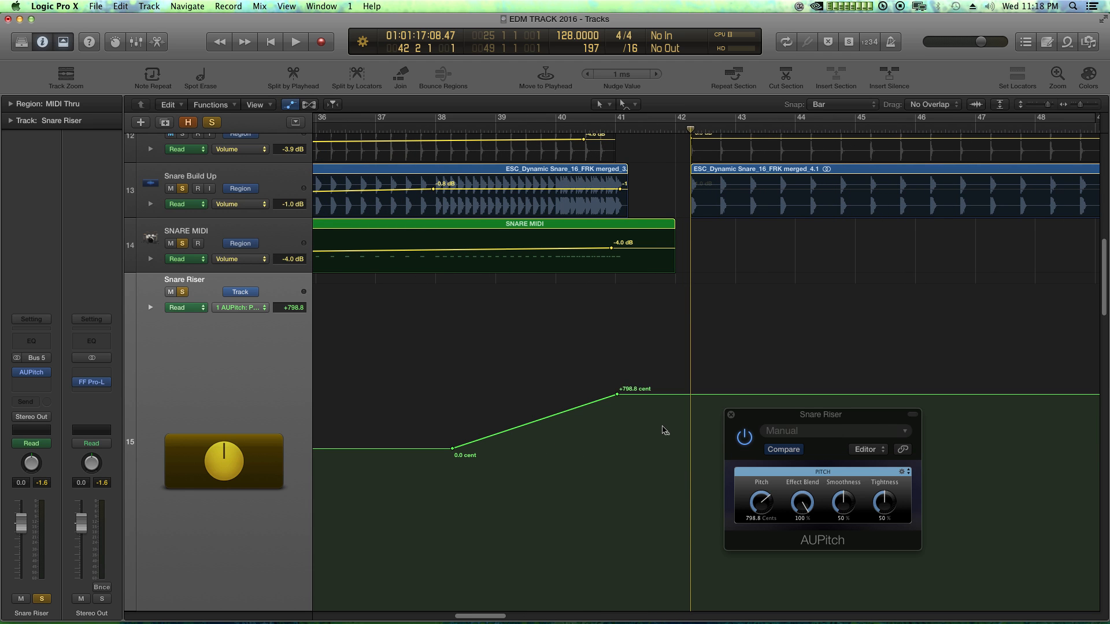
{"action": "key", "text": "super+z"}
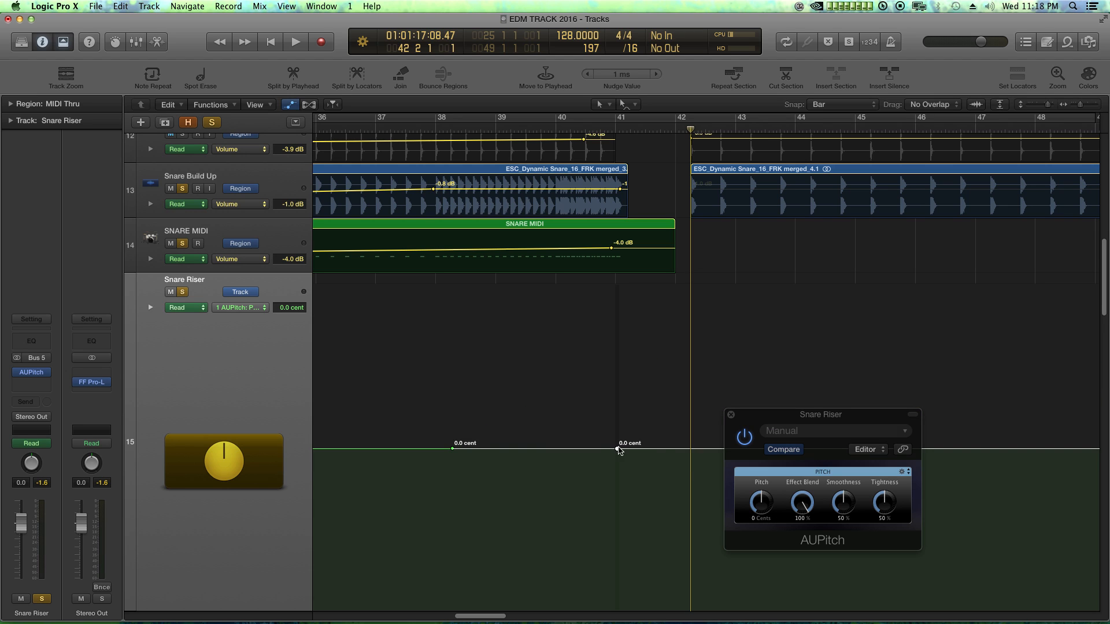
Step: Add a 0-cent pitch point just before bar 42 and raise the bar 41 point to about +874 cents
{"action": "left_click", "coordinate": [669, 448]}
{"action": "left_click", "coordinate": [669, 449]}
{"action": "left_click_drag", "start_coordinate": [617, 450], "coordinate": [617, 390]}
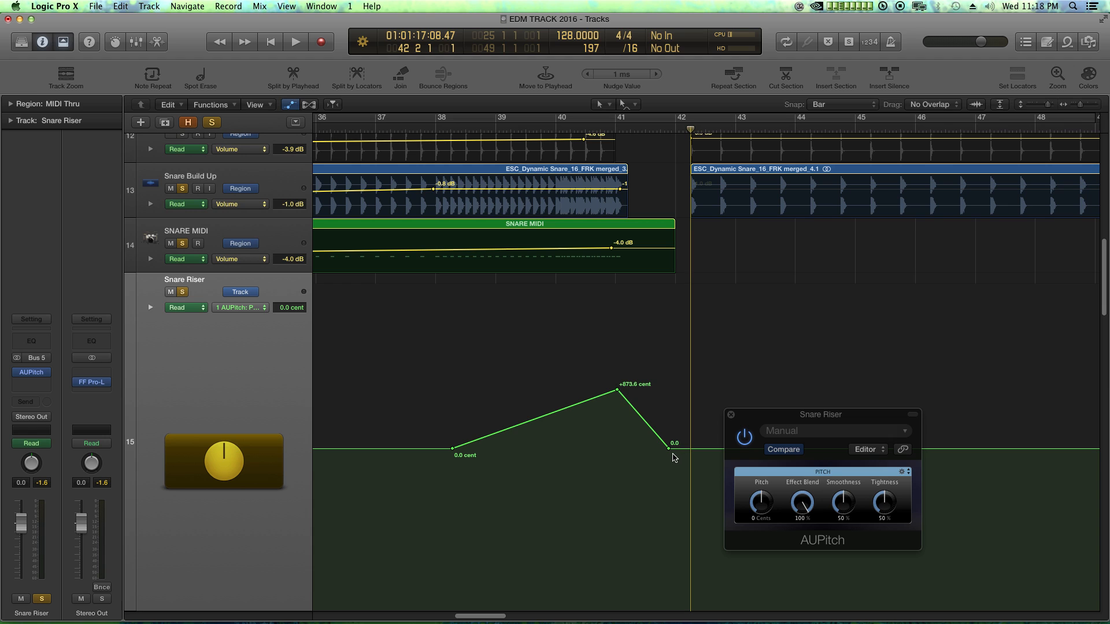
Step: Play the soloed snares from bar 37 past bar 42 to check the pitch rise and its reset
{"action": "left_click", "coordinate": [401, 128]}
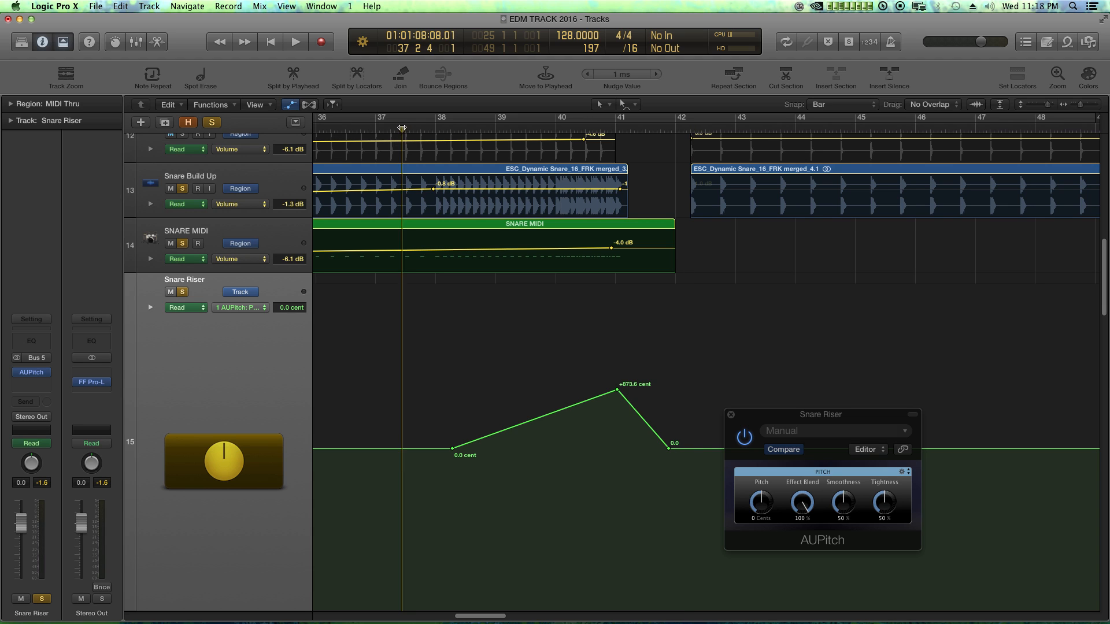
{"action": "key", "text": "space"}
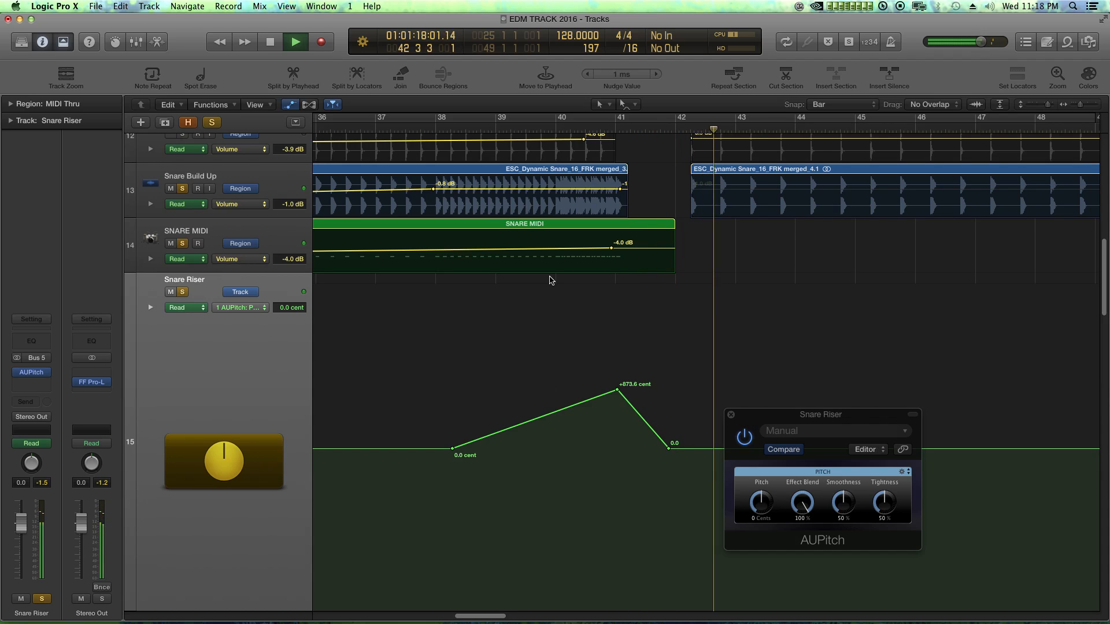
{"action": "key", "text": "space"}
Step: Show more of the arrangement around the snare build-up and close the AUPitch window
{"action": "key", "text": "super+Left"}
{"action": "key", "text": "super+Left"}
{"action": "key", "text": "super+Left"}
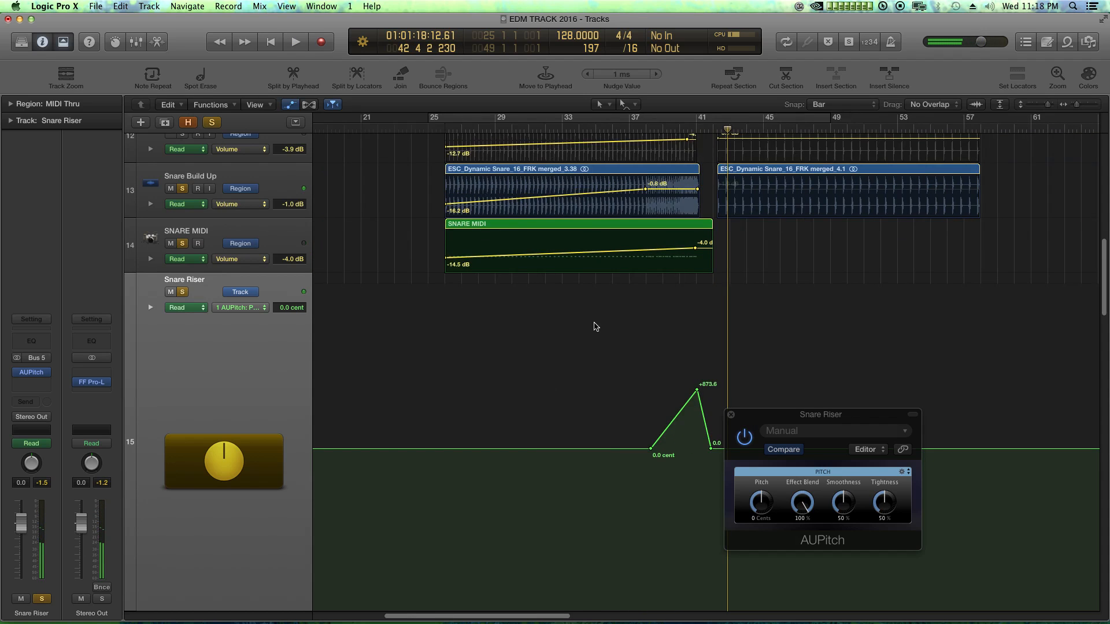
{"action": "left_click", "coordinate": [730, 415]}
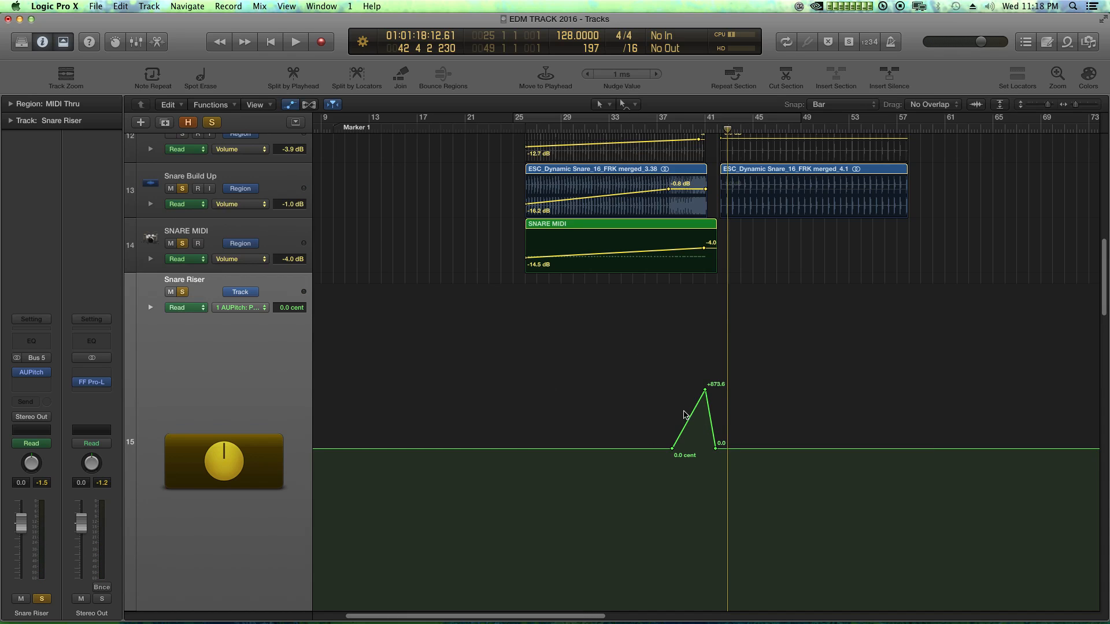
Step: Bring both snare build-ups into view and assign the Marquee Tool as the secondary tool
{"action": "key", "text": "super+Left"}
{"action": "key", "text": "super+Left"}
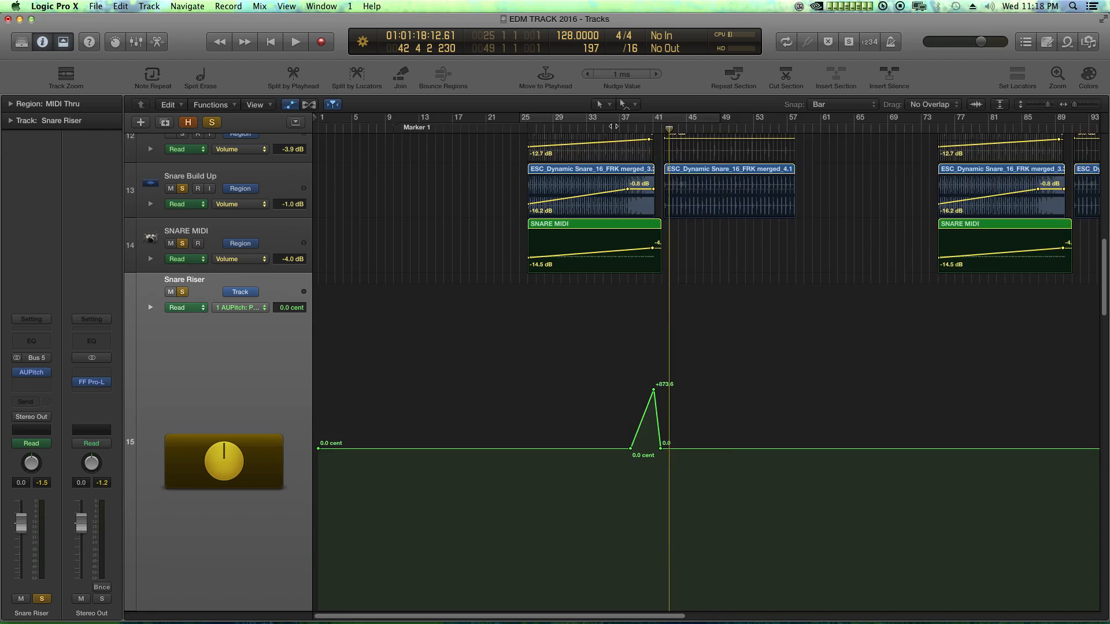
{"action": "left_click", "coordinate": [760, 124]}
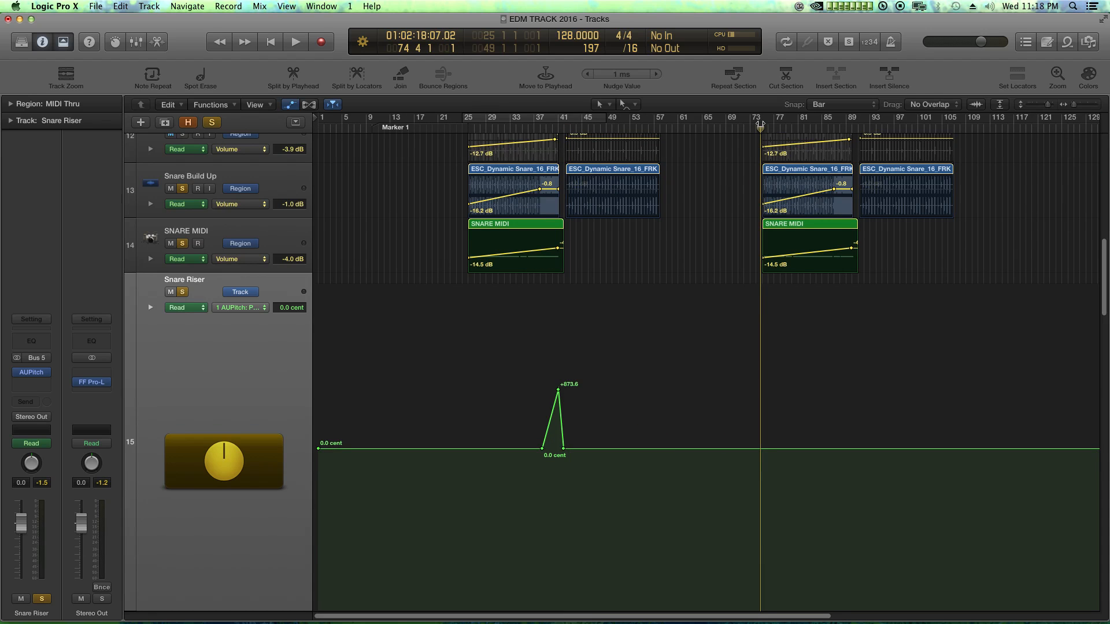
{"action": "left_click", "coordinate": [869, 129]}
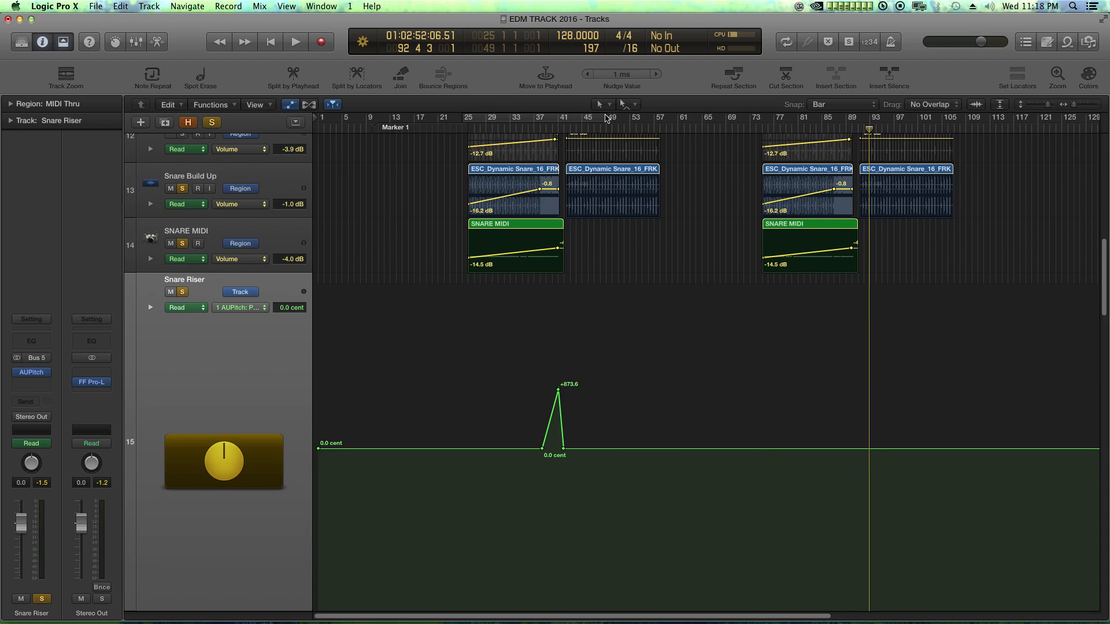
{"action": "left_click", "coordinate": [635, 108]}
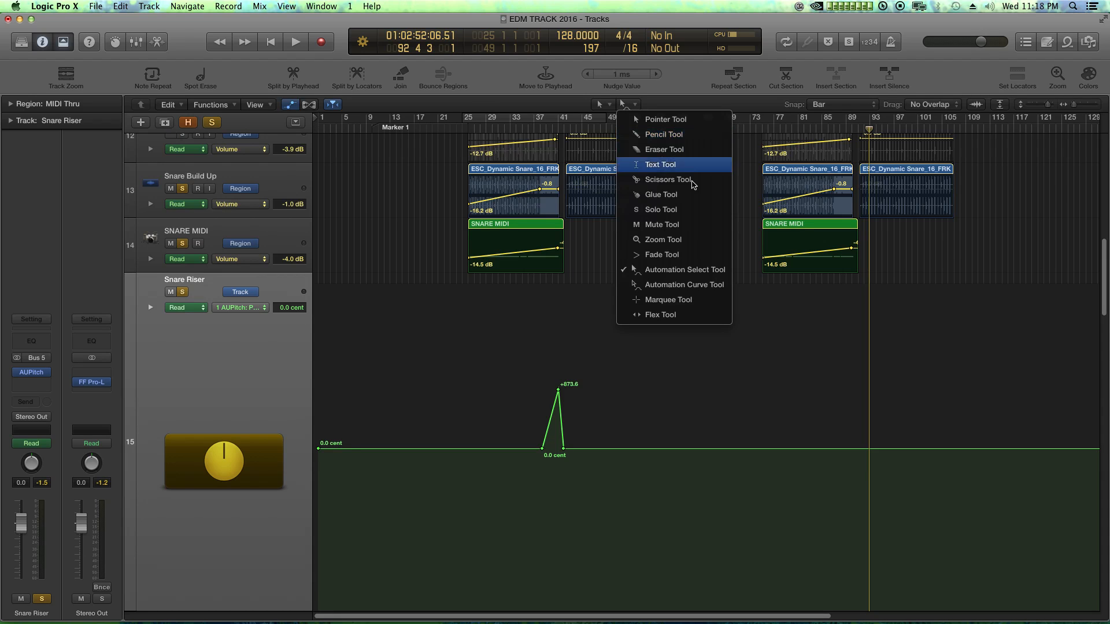
{"action": "left_click", "coordinate": [649, 301]}
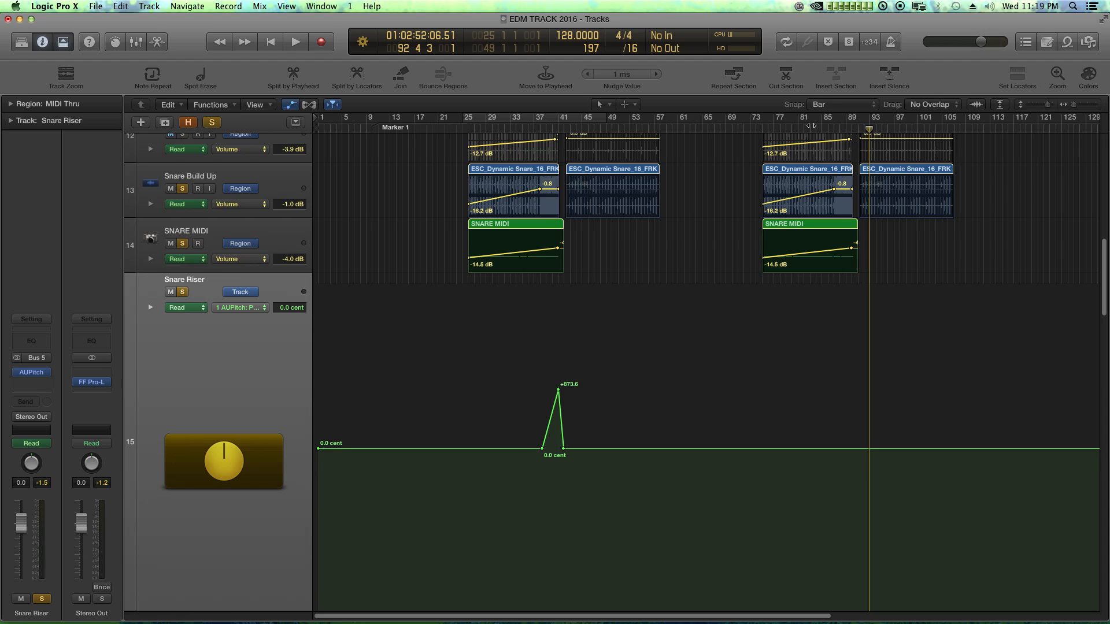
Step: Set the timeline's snap value to Bar and review the other snap options
{"action": "left_click", "coordinate": [826, 106]}
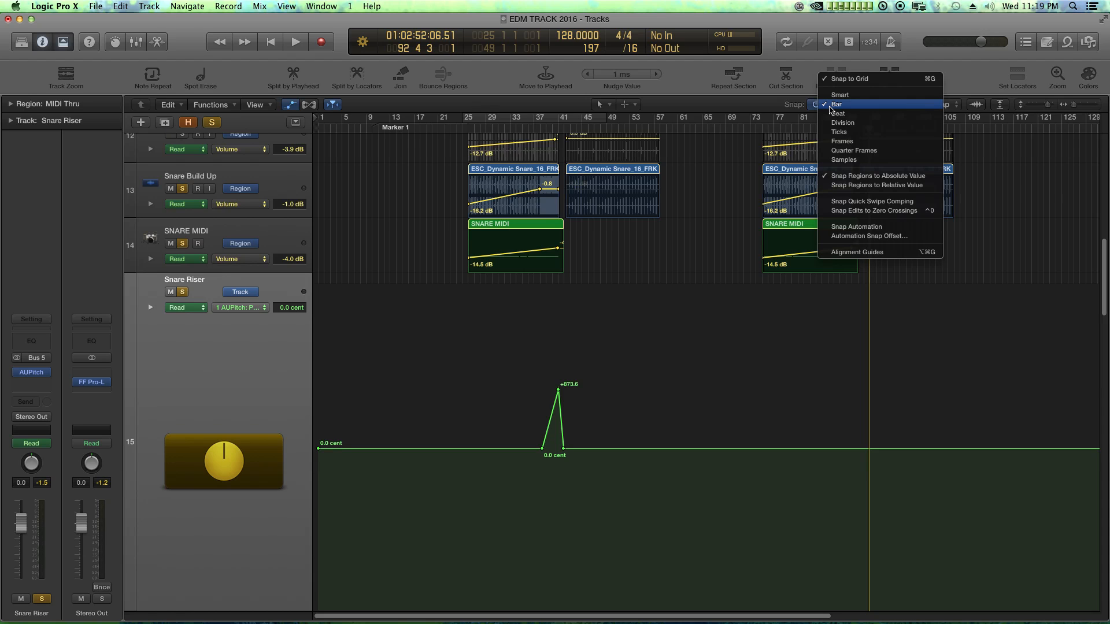
{"action": "left_click", "coordinate": [830, 107]}
{"action": "left_click", "coordinate": [830, 108]}
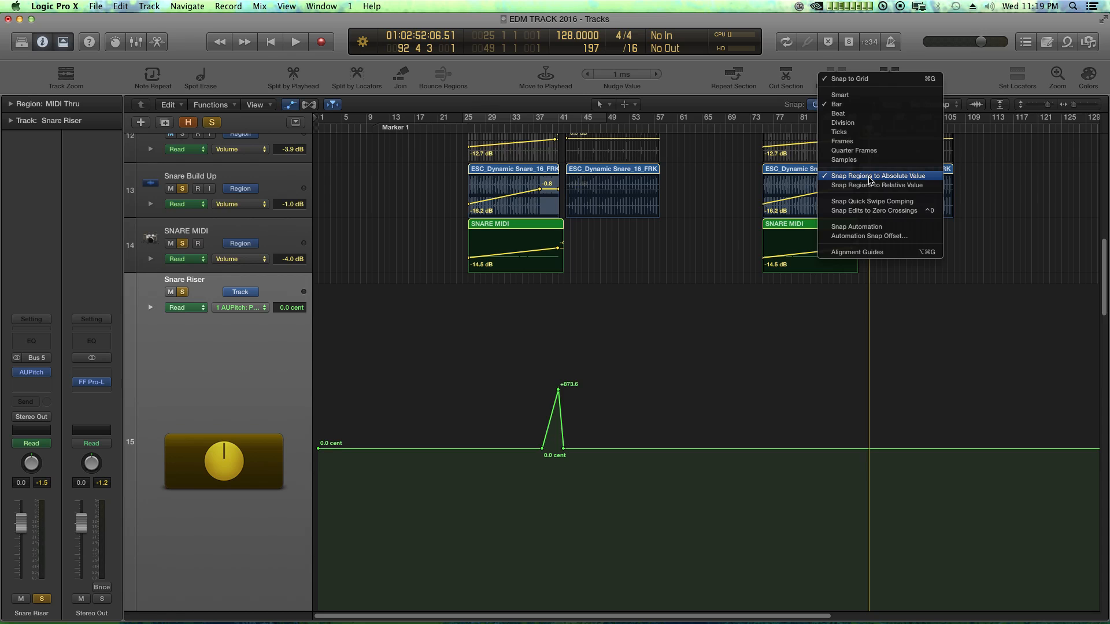
{"action": "left_click", "coordinate": [928, 58]}
Step: Marquee-select the Snare Riser pitch automation from bar 26 to bar 42 and copy it
{"action": "key", "text": "super+Right"}
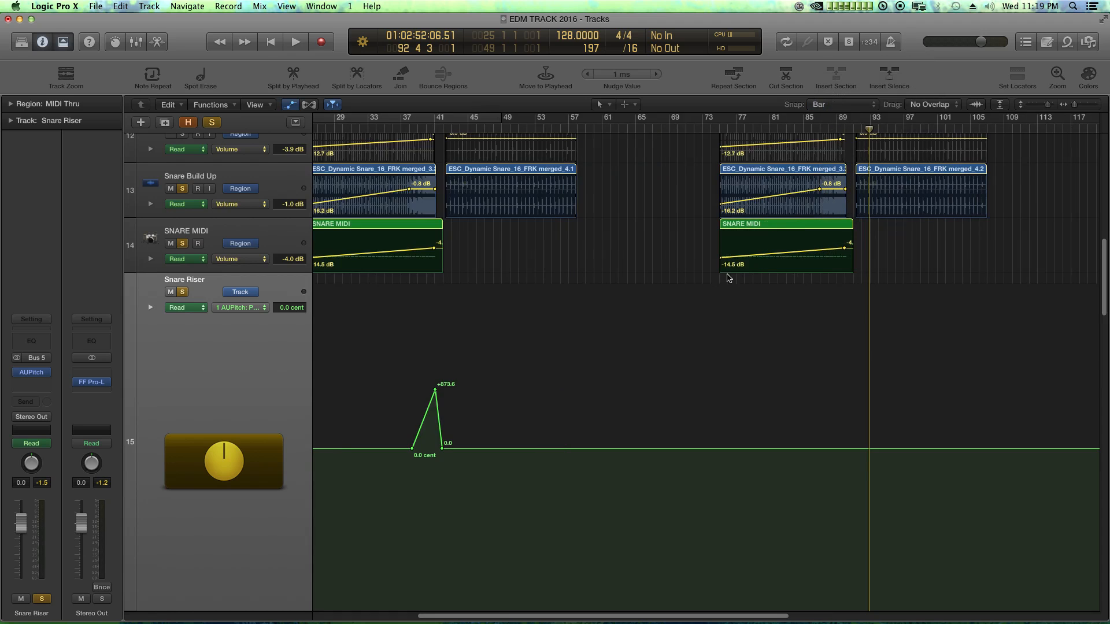
{"action": "key", "text": "super+Left"}
{"action": "key", "text": "super+Left"}
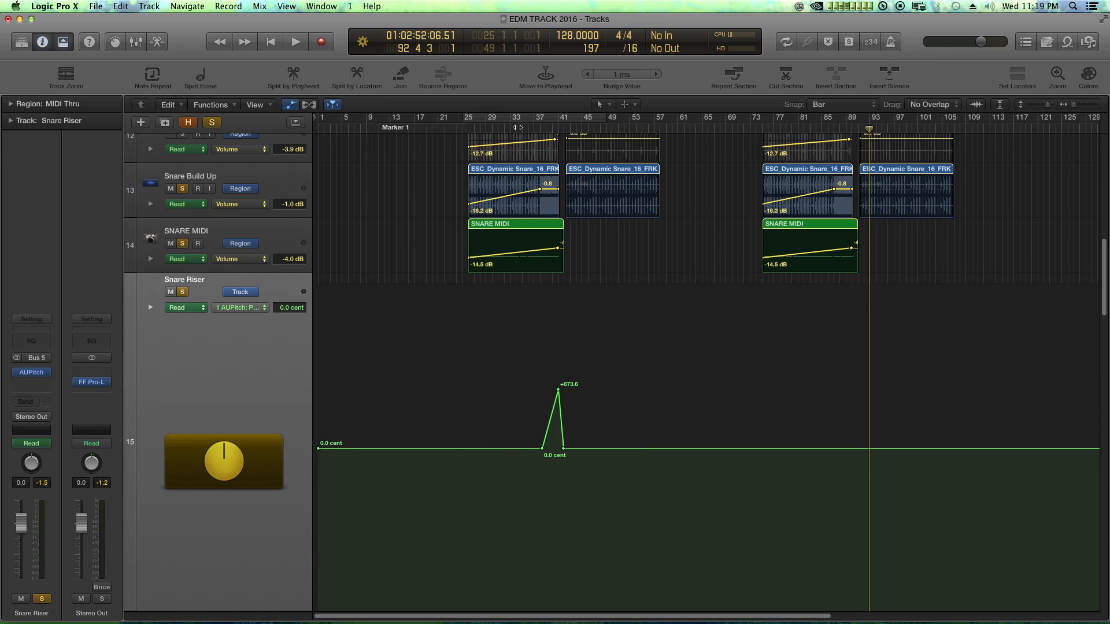
{"action": "left_click", "coordinate": [517, 128]}
{"action": "key", "text": "super+Right"}
{"action": "key", "text": "super+Right"}
{"action": "key", "text": "super+Right"}
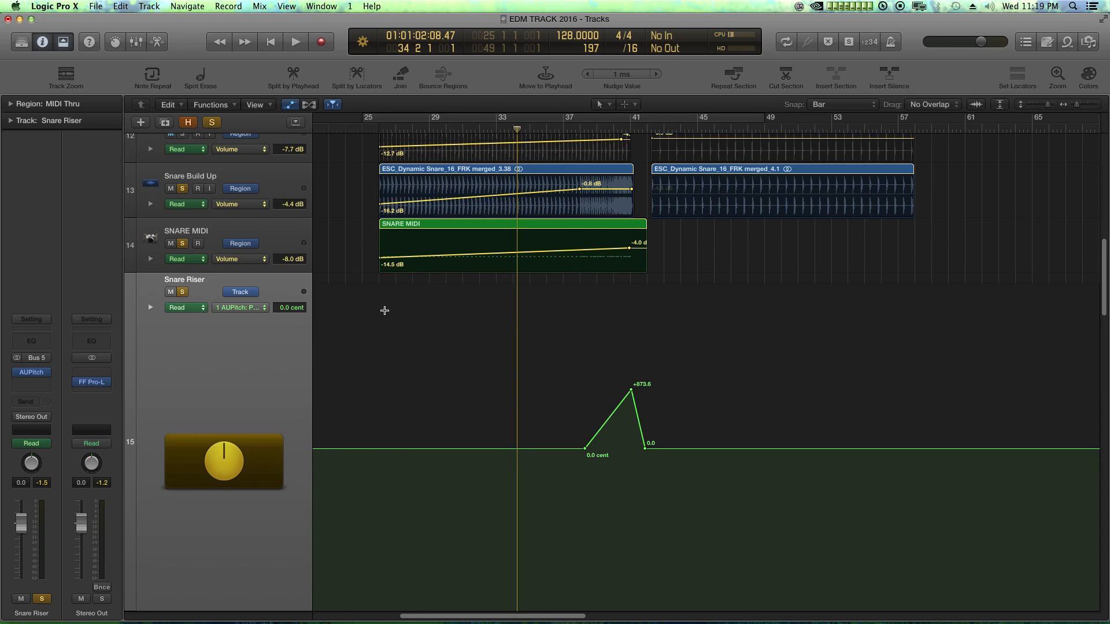
{"action": "left_click_drag", "start_coordinate": [384, 311], "coordinate": [646, 346]}
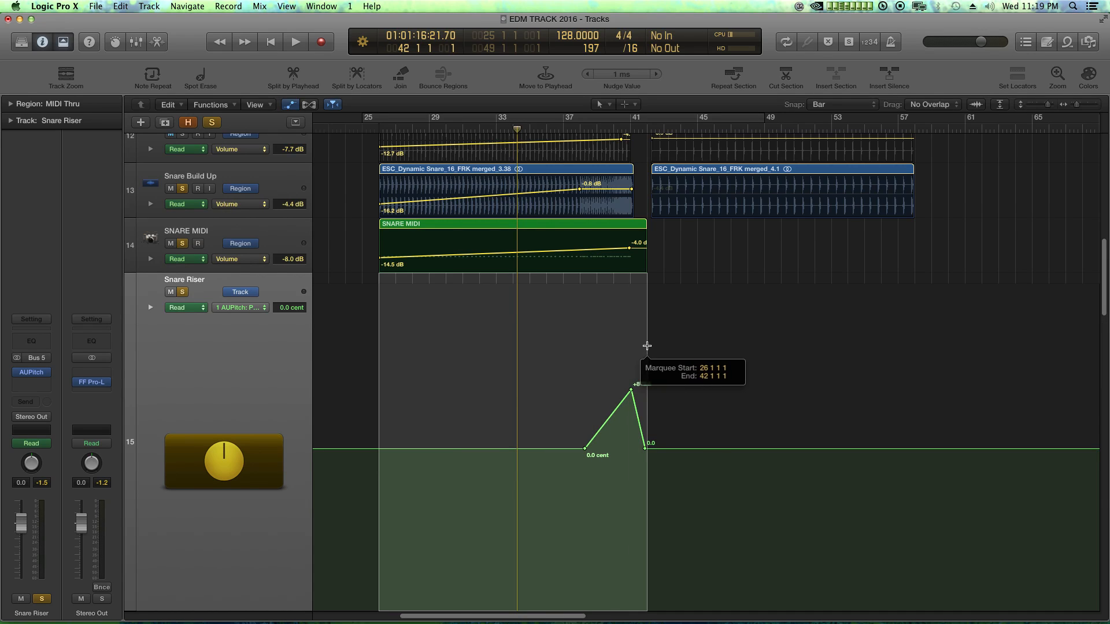
{"action": "left_click", "coordinate": [478, 359]}
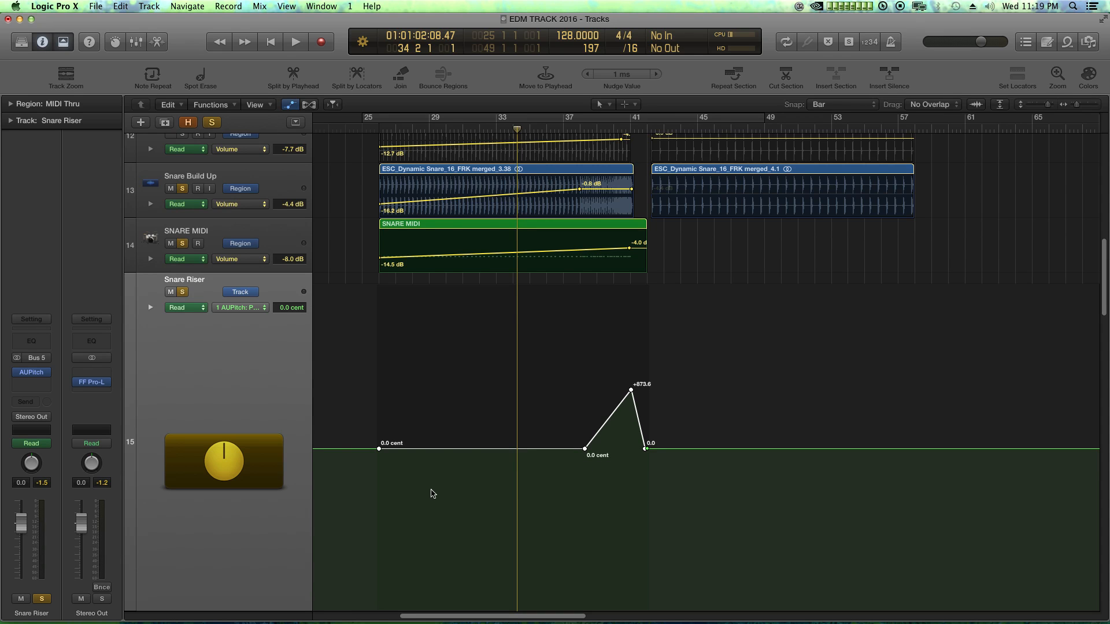
Step: Paste the copied pitch automation onto the Snare Riser lane across the second build-up, from bar 75 to bar 91
{"action": "key", "text": "super+Left"}
{"action": "key", "text": "super+Left"}
{"action": "key", "text": "super+Left"}
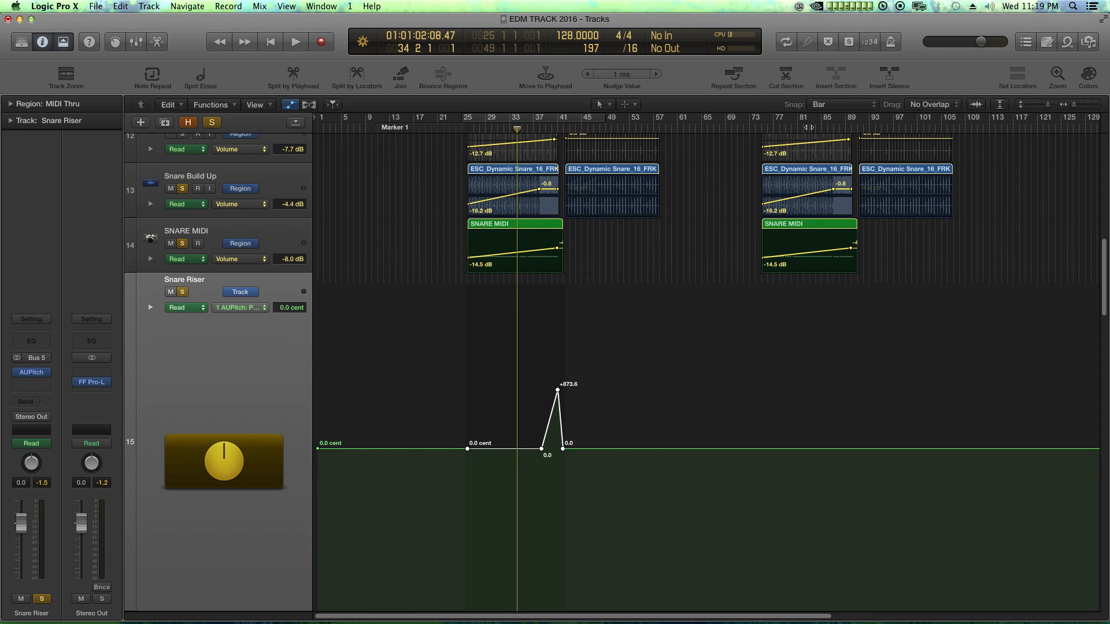
{"action": "left_click", "coordinate": [809, 127]}
{"action": "key", "text": "super+Right"}
{"action": "key", "text": "super+Right"}
{"action": "key", "text": "super+Right"}
{"action": "left_click_drag", "start_coordinate": [626, 315], "coordinate": [994, 414]}
{"action": "left_click", "coordinate": [994, 411]}
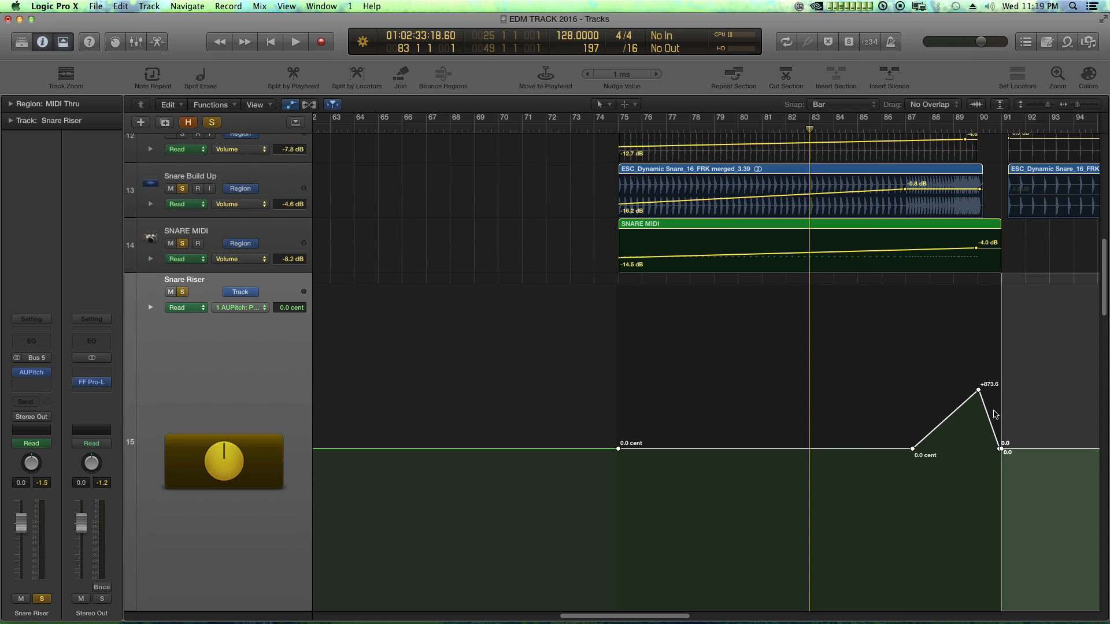
Step: Hide the track automation, unsolo Snare Riser, SNARE MIDI and Snare Build Up, and clear the region selection
{"action": "key", "text": "super+Left"}
{"action": "key", "text": "super+Left"}
{"action": "key", "text": "super+Left"}
{"action": "key", "text": "super+Left"}
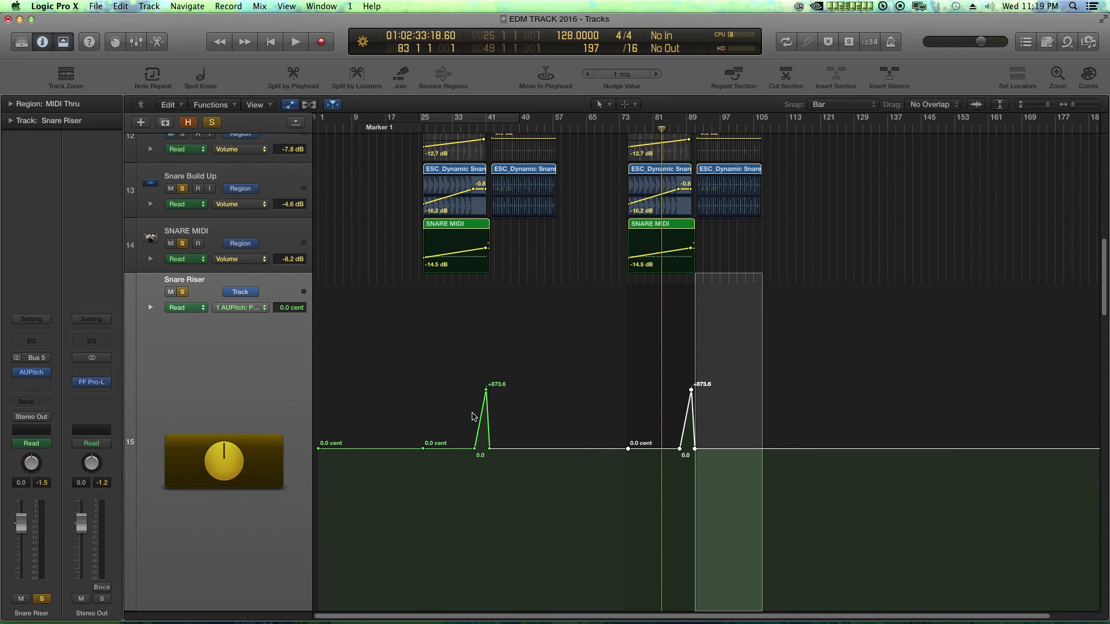
{"action": "key", "text": "a"}
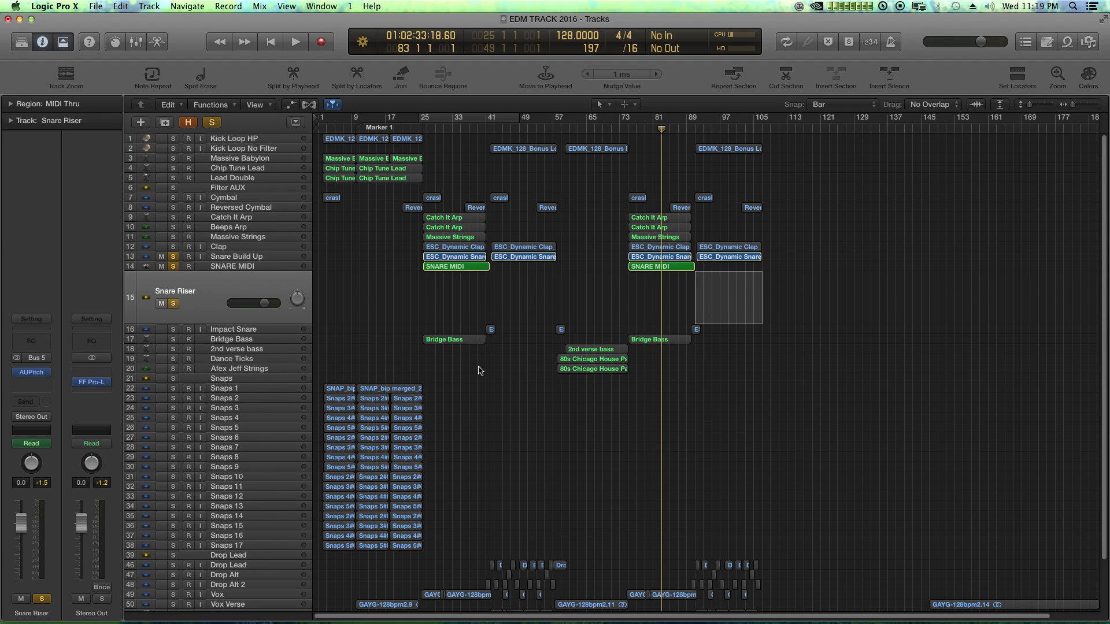
{"action": "left_click", "coordinate": [172, 304]}
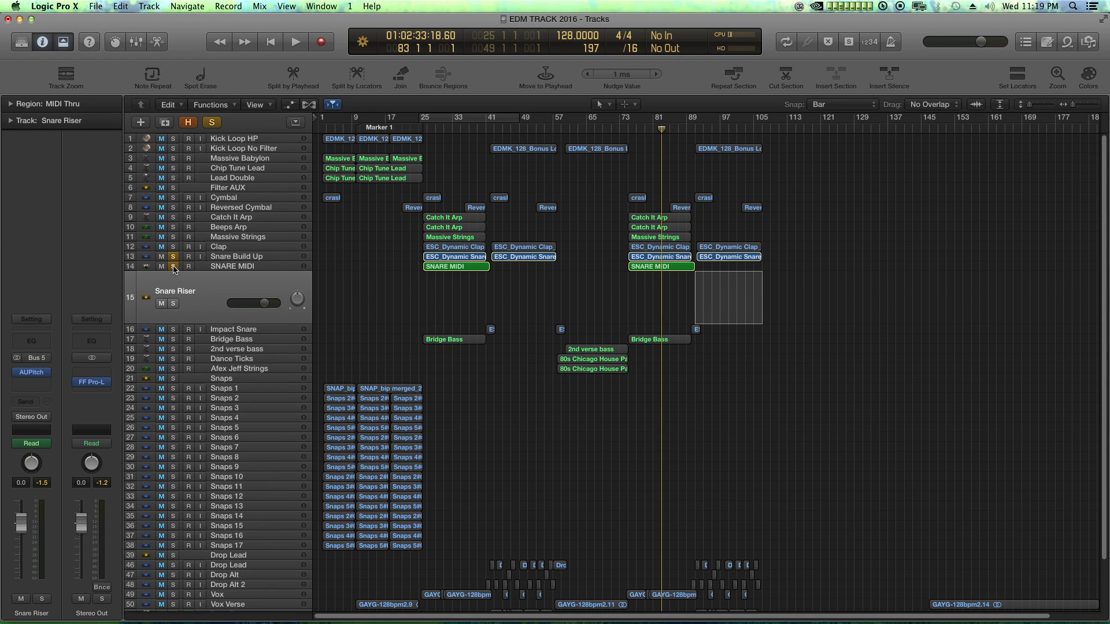
{"action": "left_click", "coordinate": [173, 266]}
{"action": "left_click", "coordinate": [173, 256]}
{"action": "left_click", "coordinate": [421, 196]}
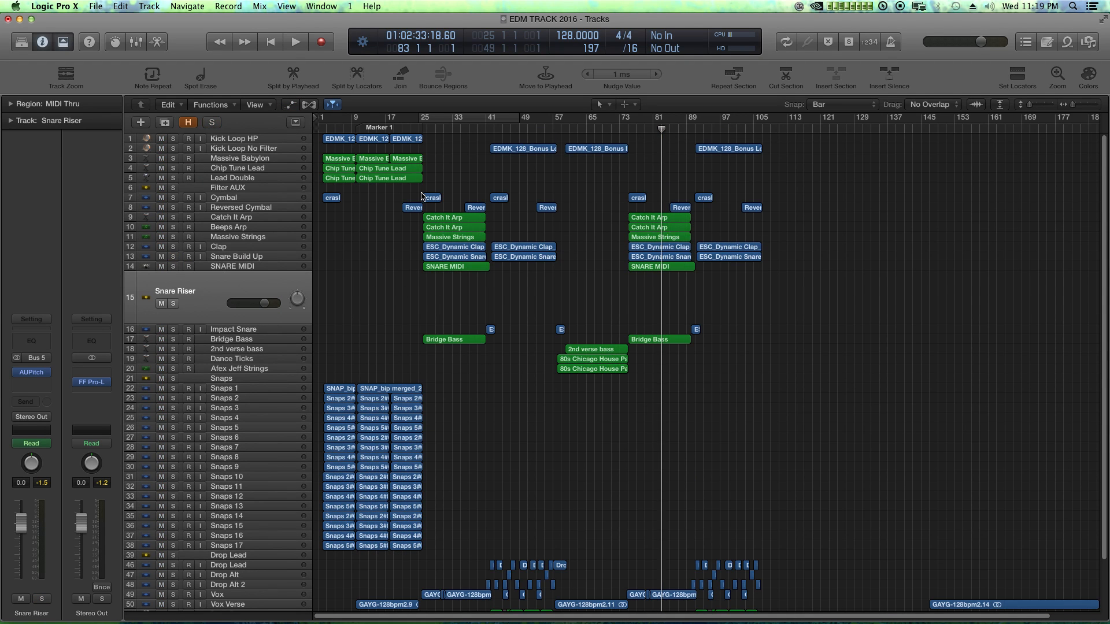
Step: Save the project and play the full mix from bar 25 past bar 44, showing the Snare Riser automation during playback
{"action": "left_click", "coordinate": [419, 128]}
{"action": "key", "text": "super+s"}
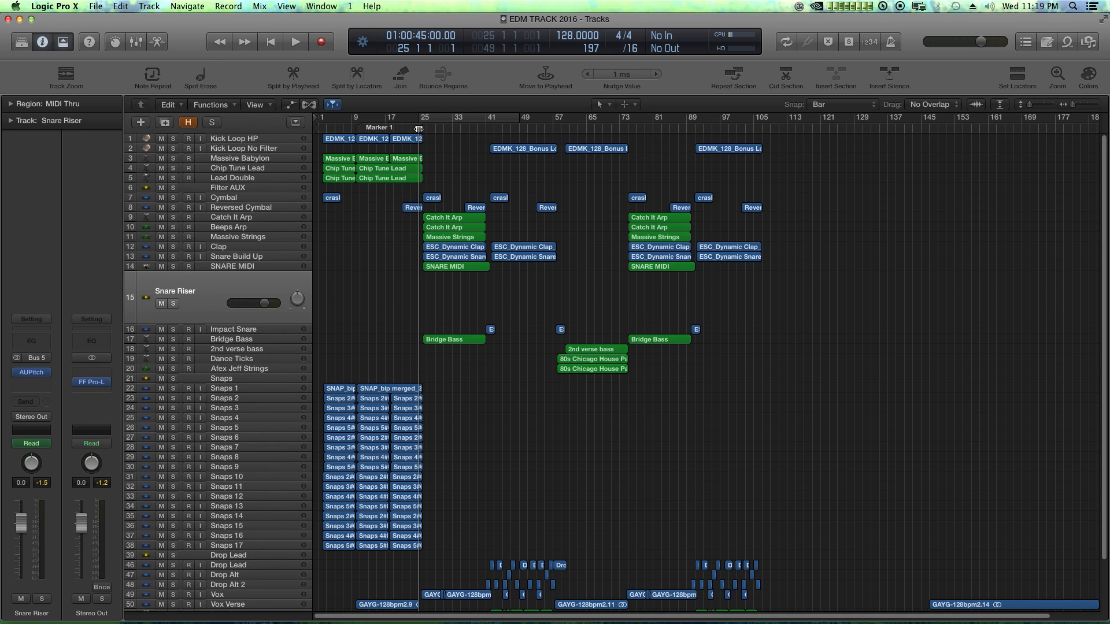
{"action": "key", "text": "space"}
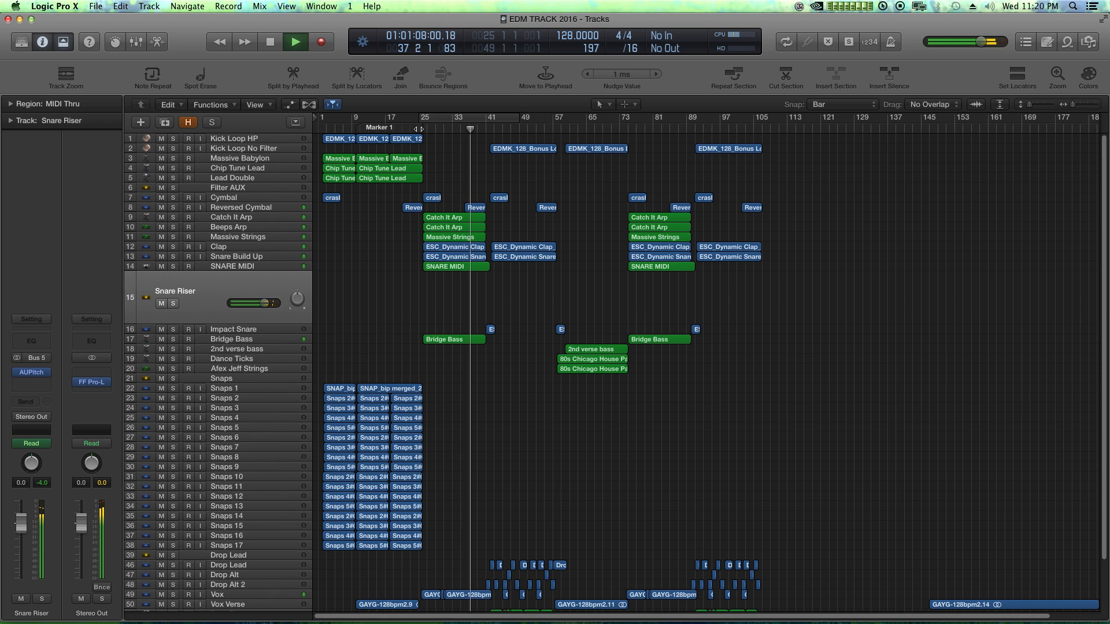
{"action": "key", "text": "a"}
{"action": "key", "text": "super+Right"}
{"action": "key", "text": "super+Right"}
{"action": "key", "text": "super+Right"}
{"action": "key", "text": "super+Right"}
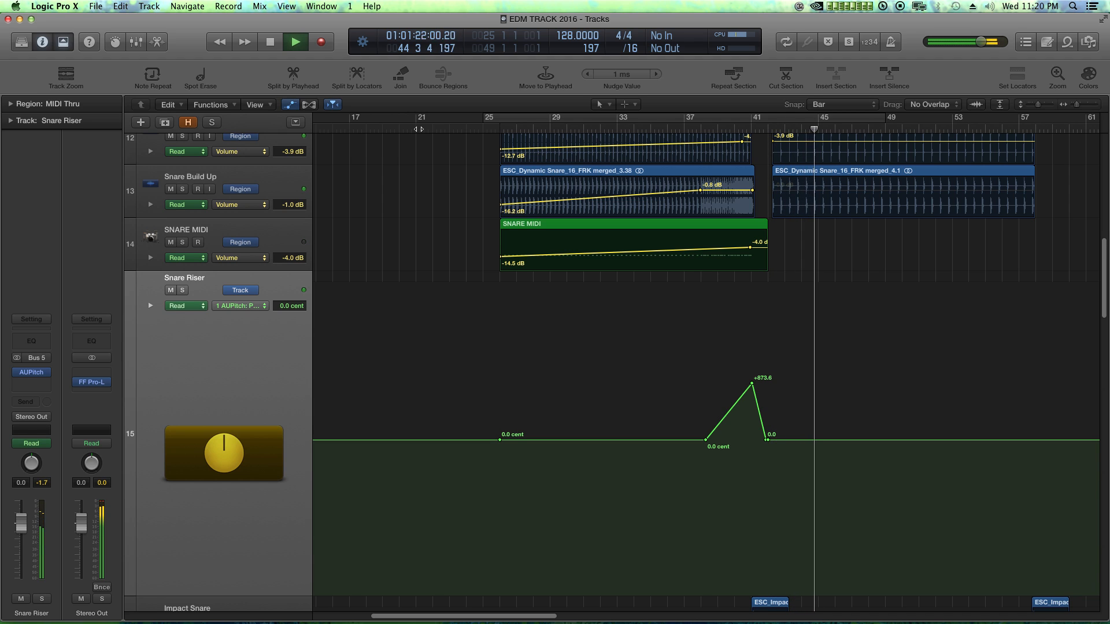
{"action": "key", "text": "space"}
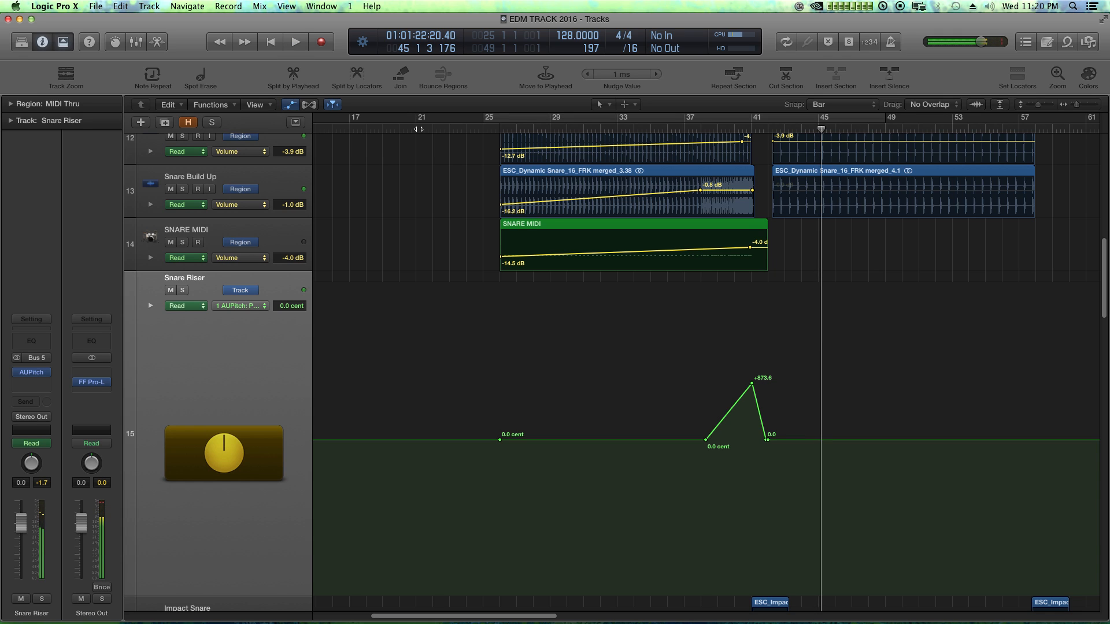